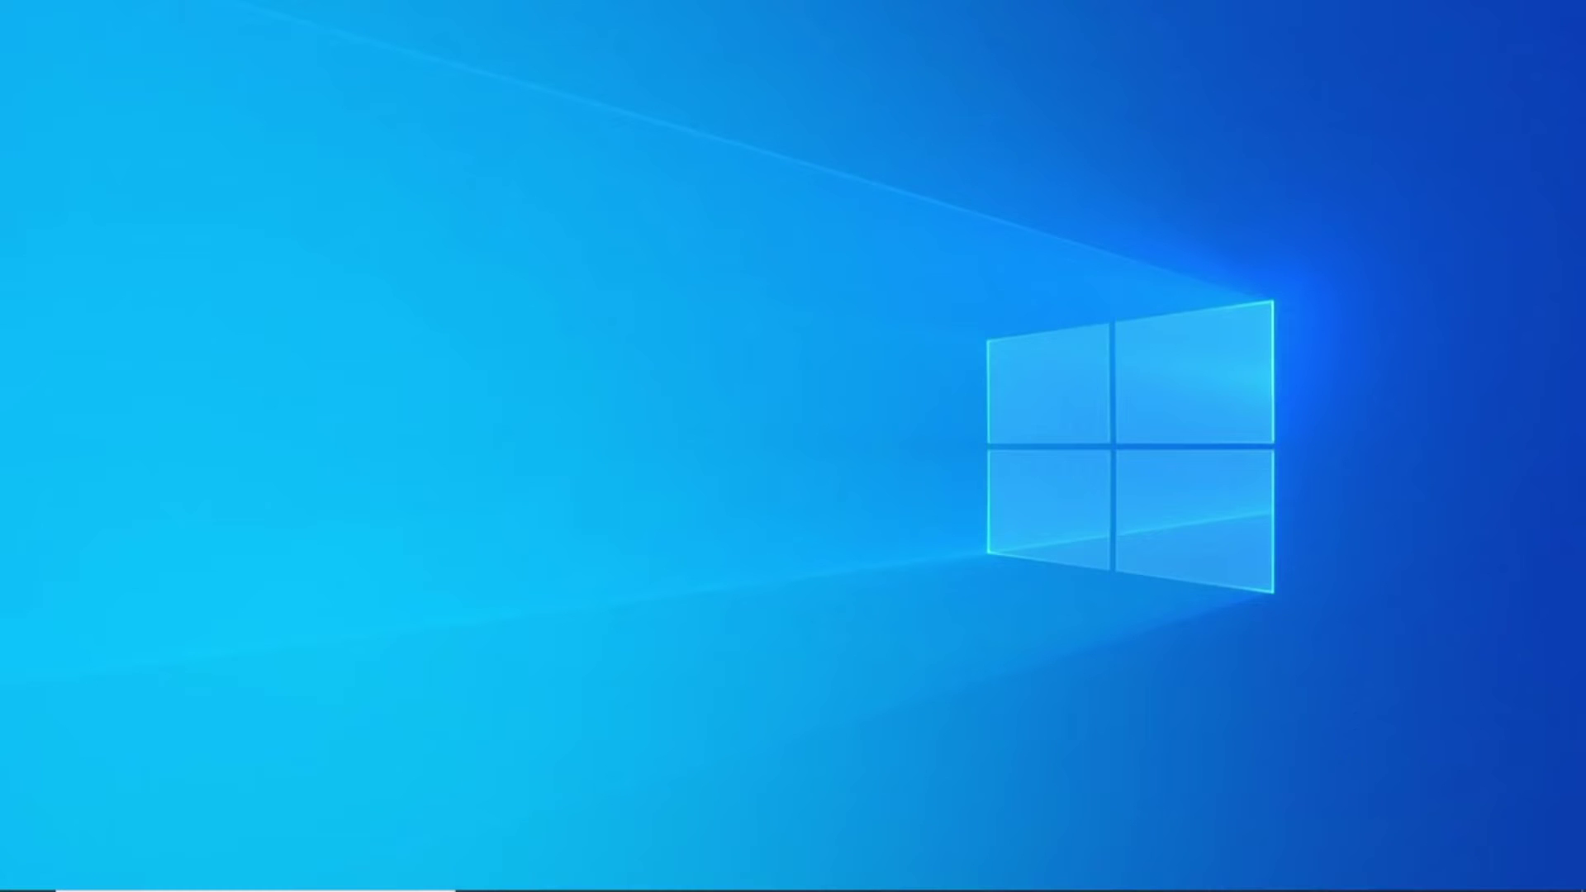
Open the available networks list and switch Wi-Fi off and back on.
mouse_move(1398, 802)
mouse_move(1366, 877)
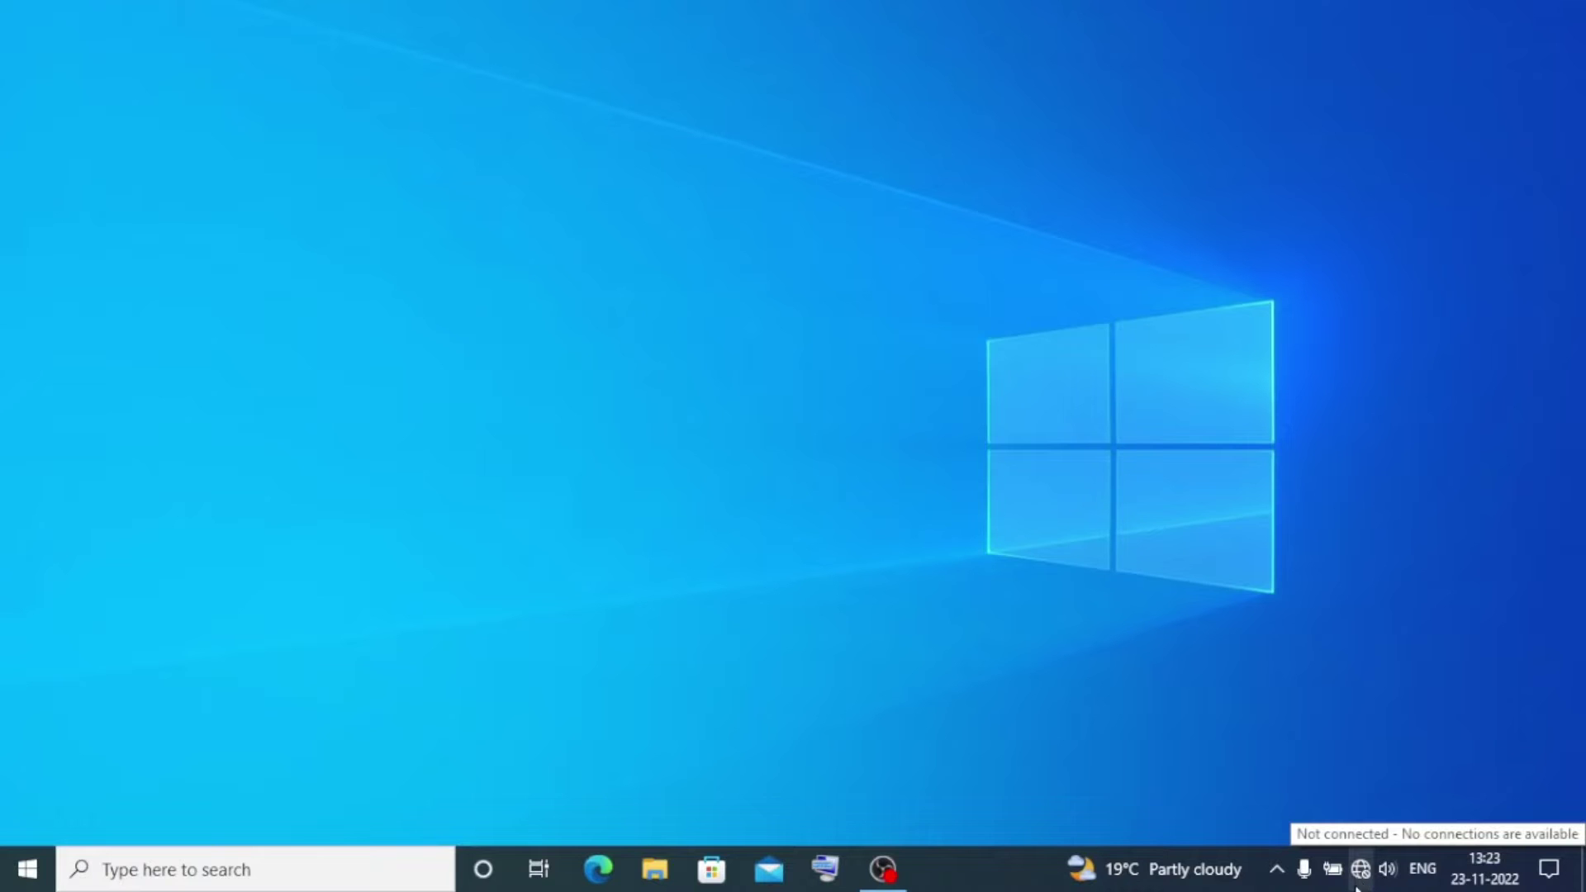
left_click(1359, 886)
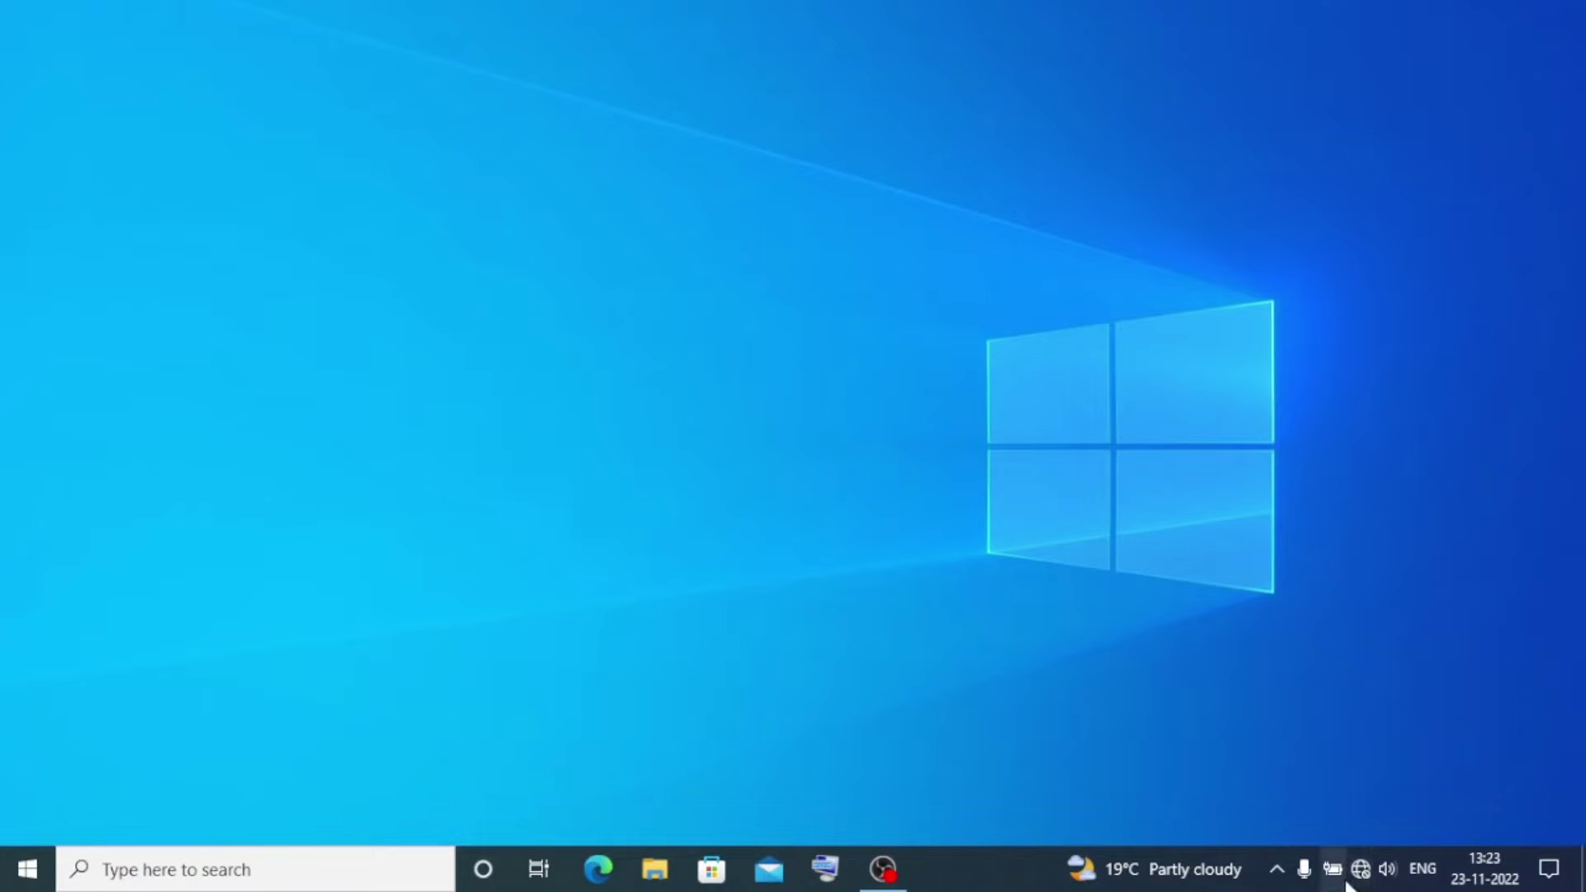
mouse_move(1359, 884)
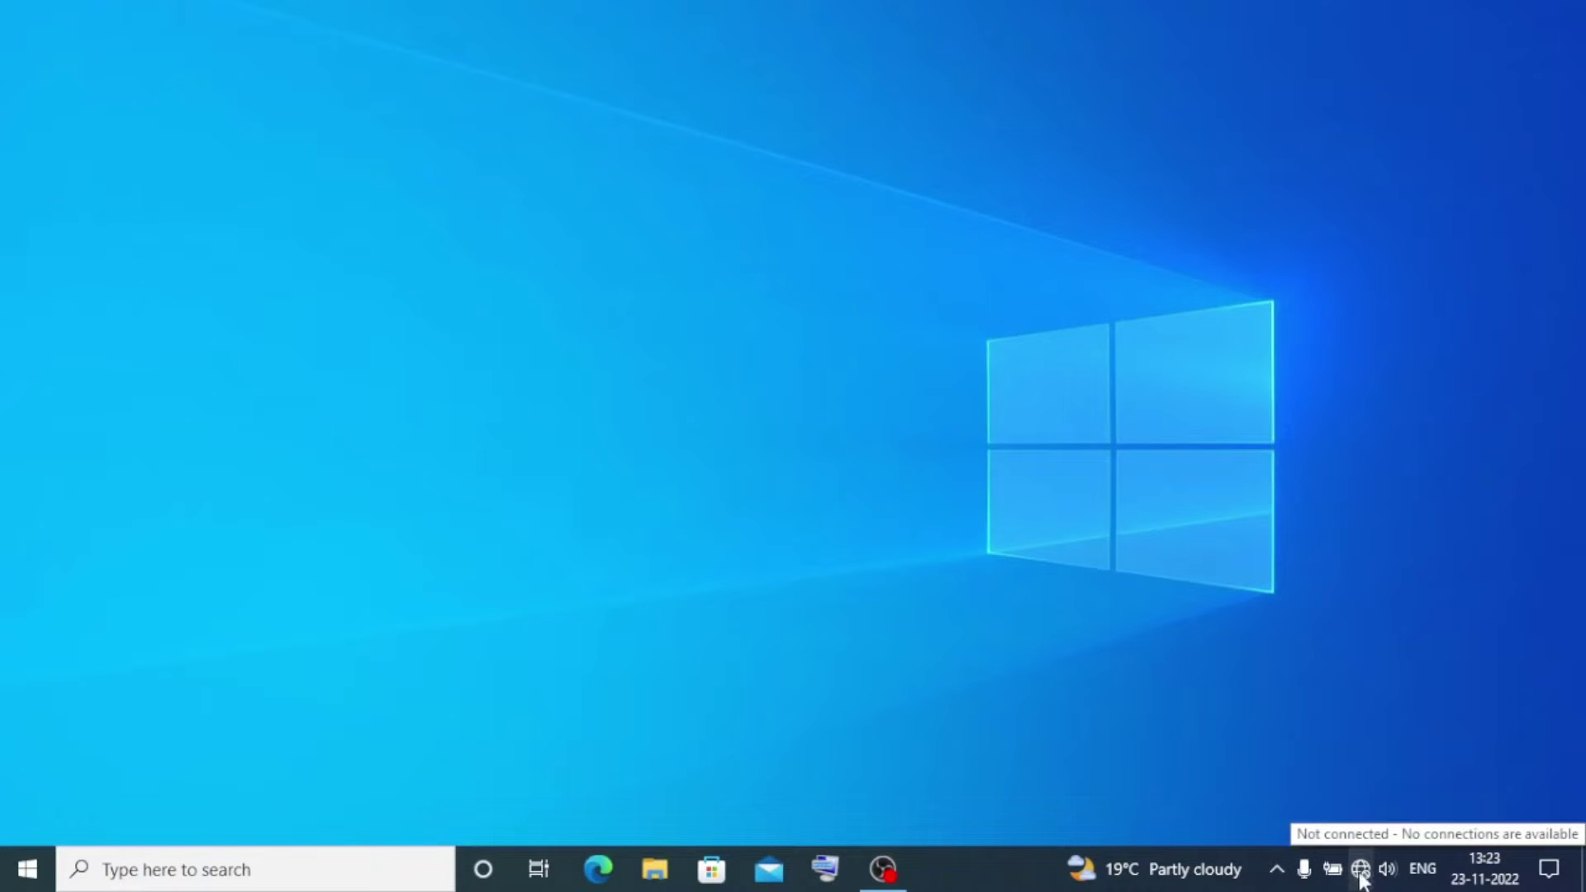
left_click(1361, 881)
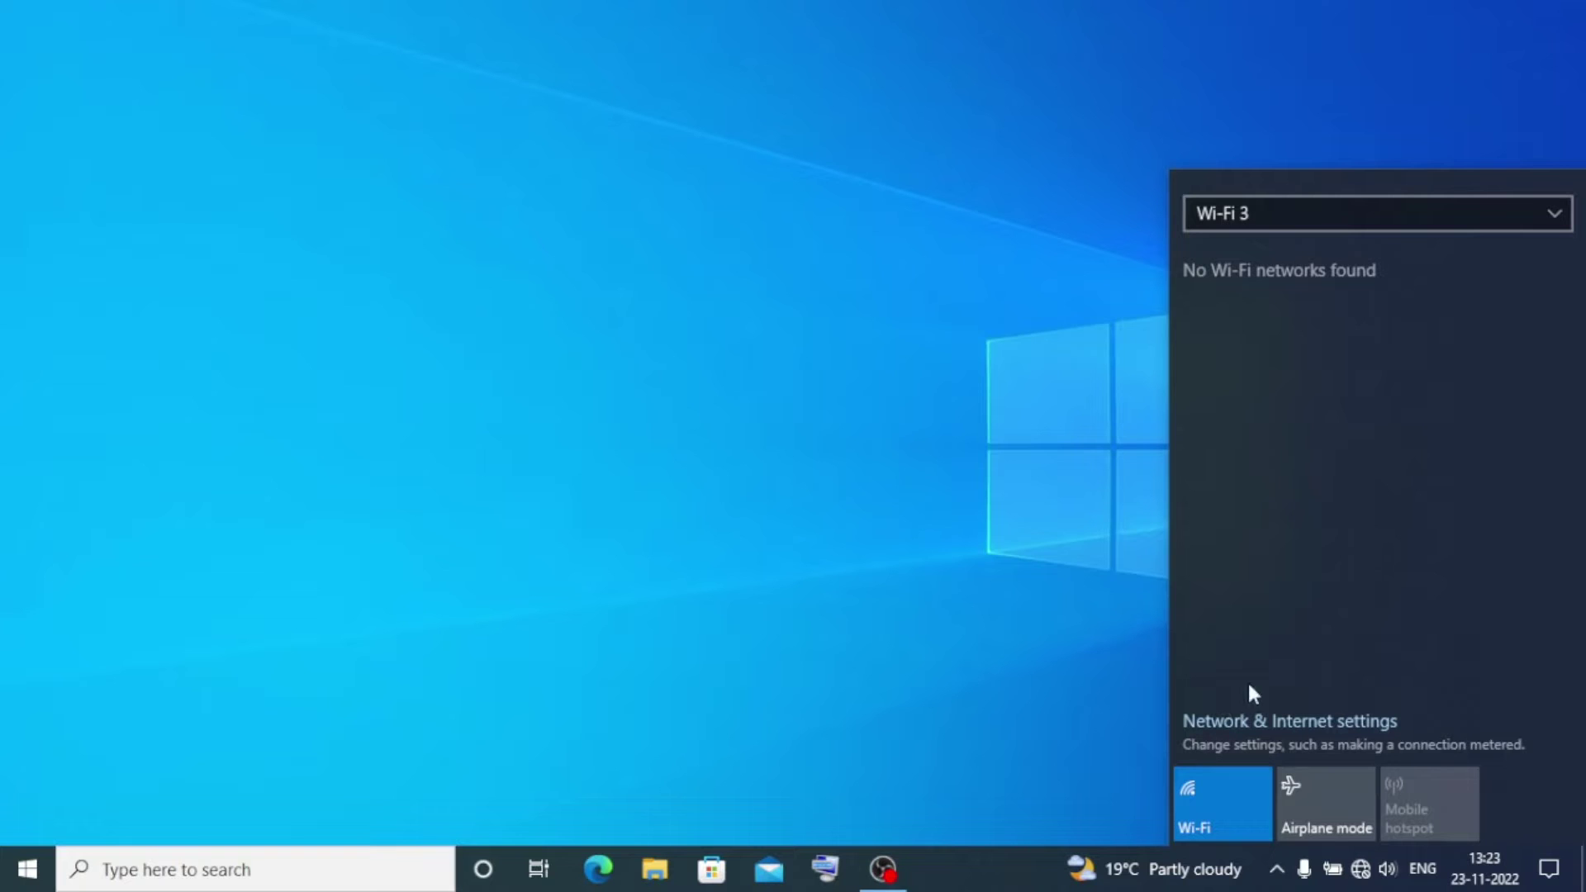
left_click(1233, 805)
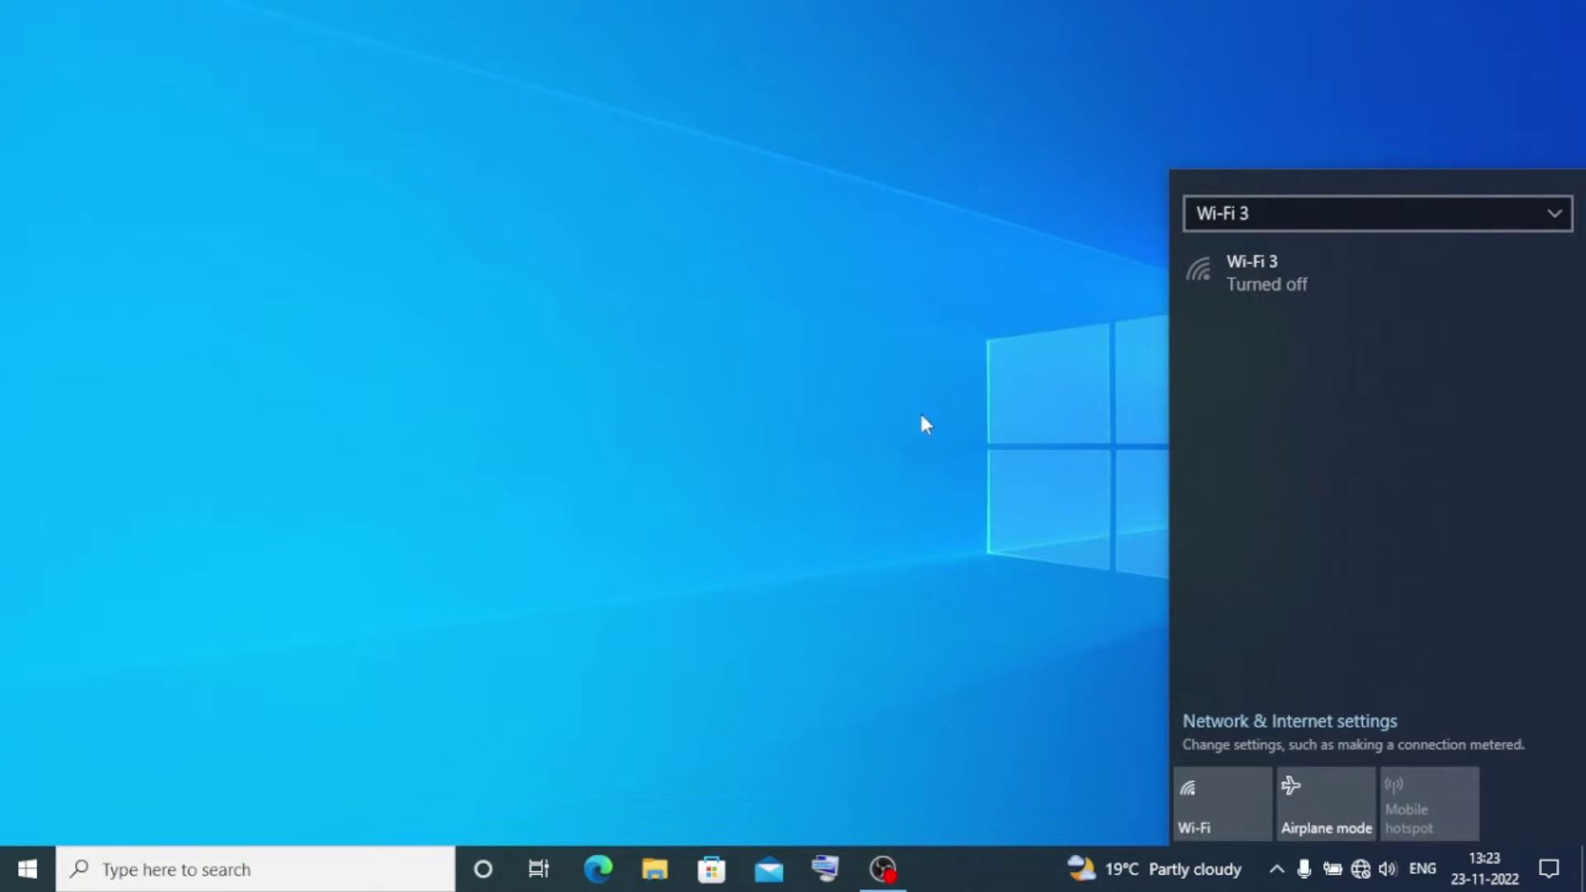
left_click(1217, 821)
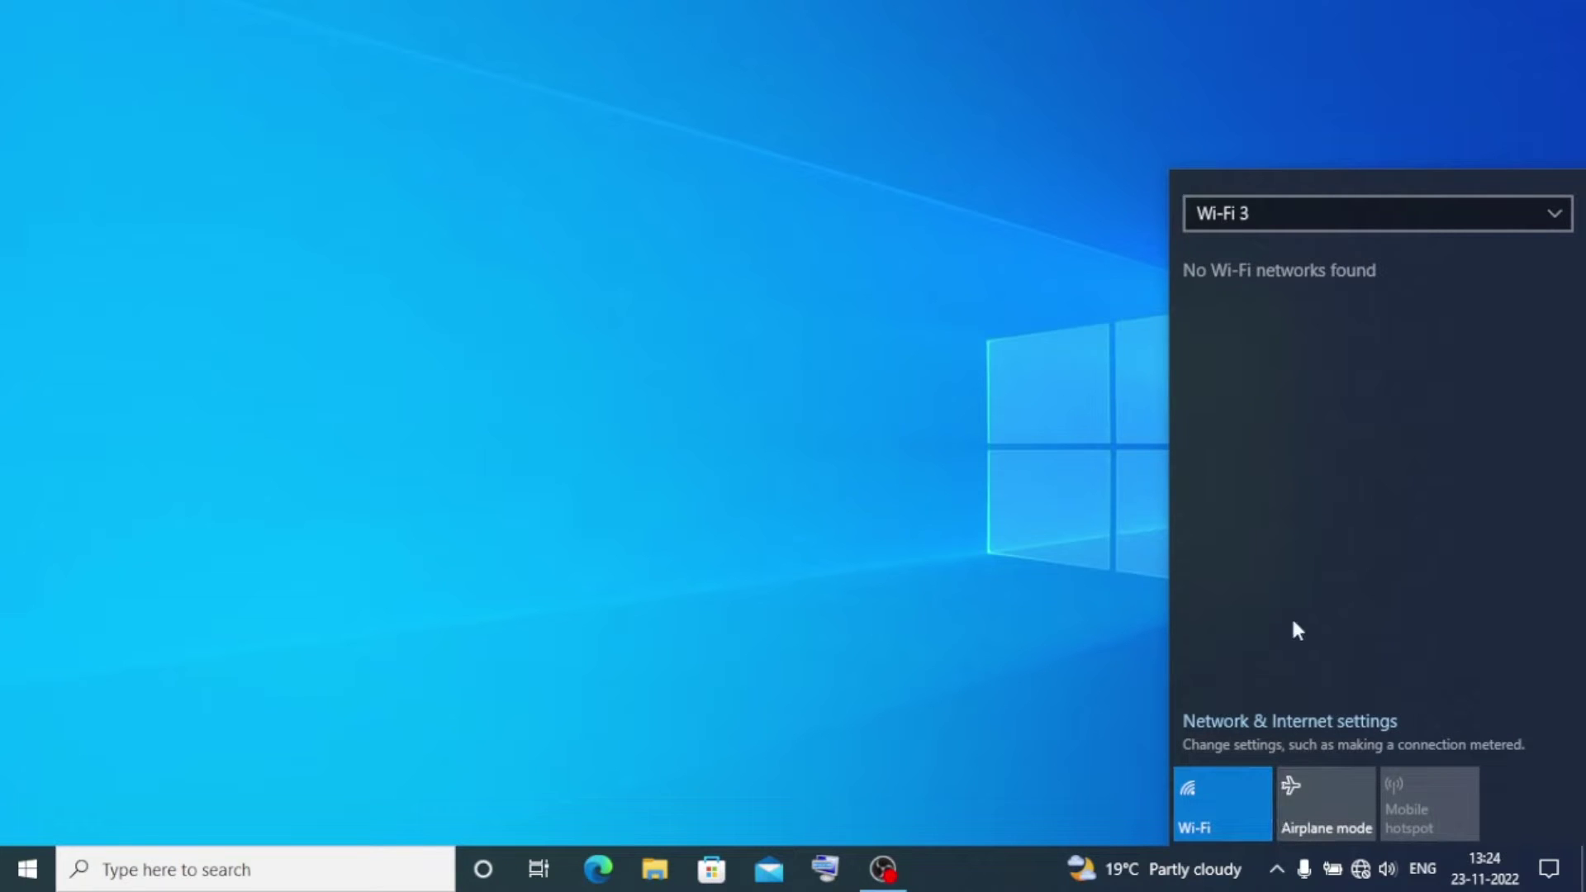
Turn airplane mode on and off again, and check the Wi-Fi 3 adapter for networks.
left_click(1333, 807)
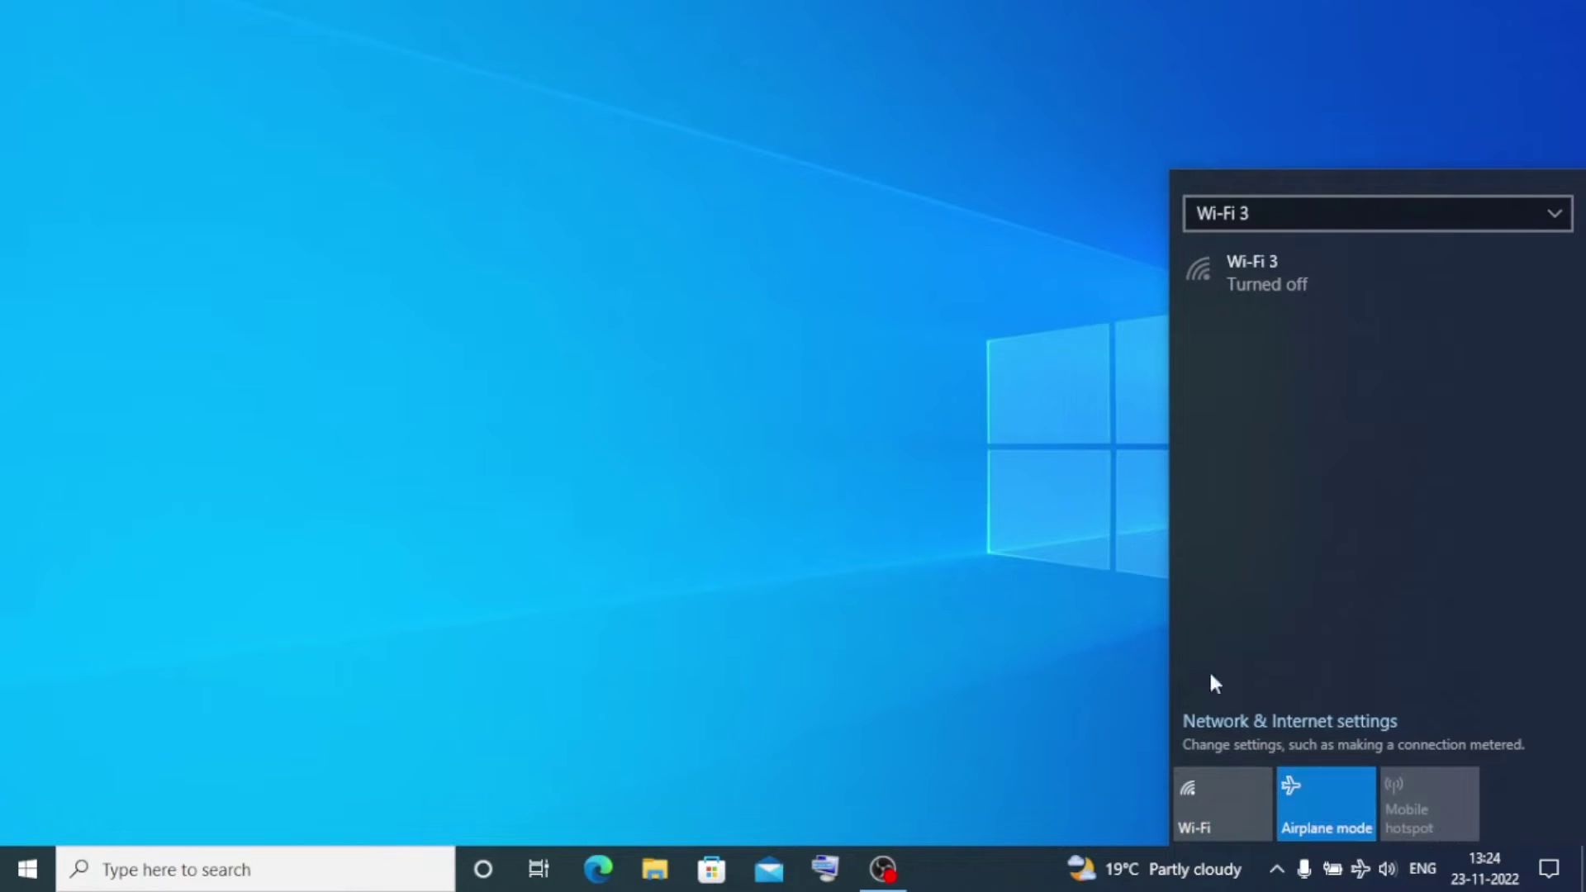
left_click(1003, 633)
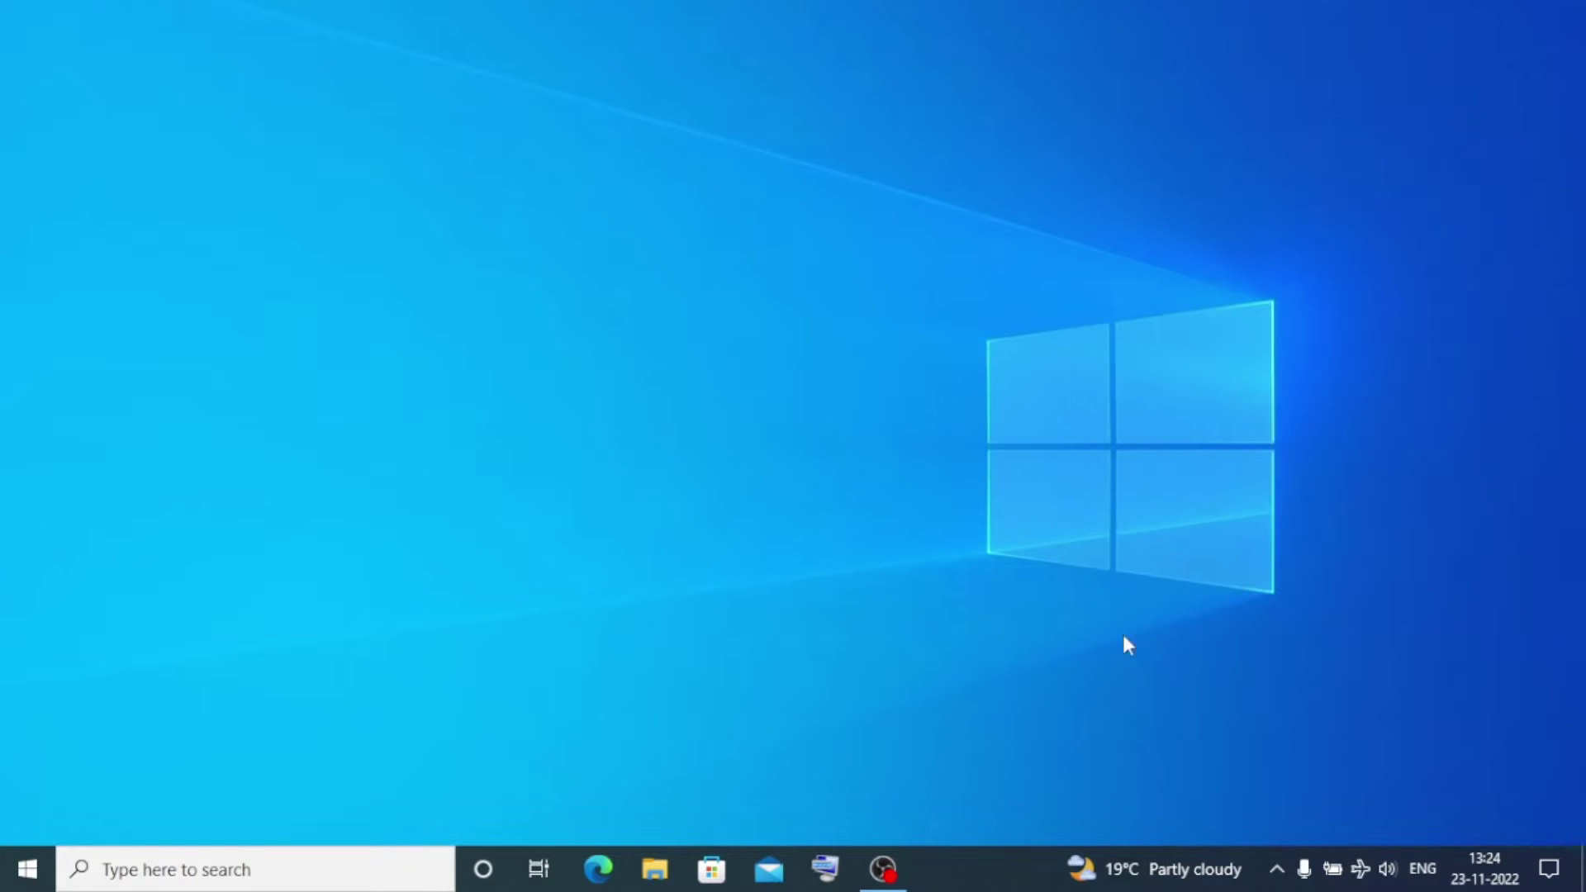
left_click(1364, 874)
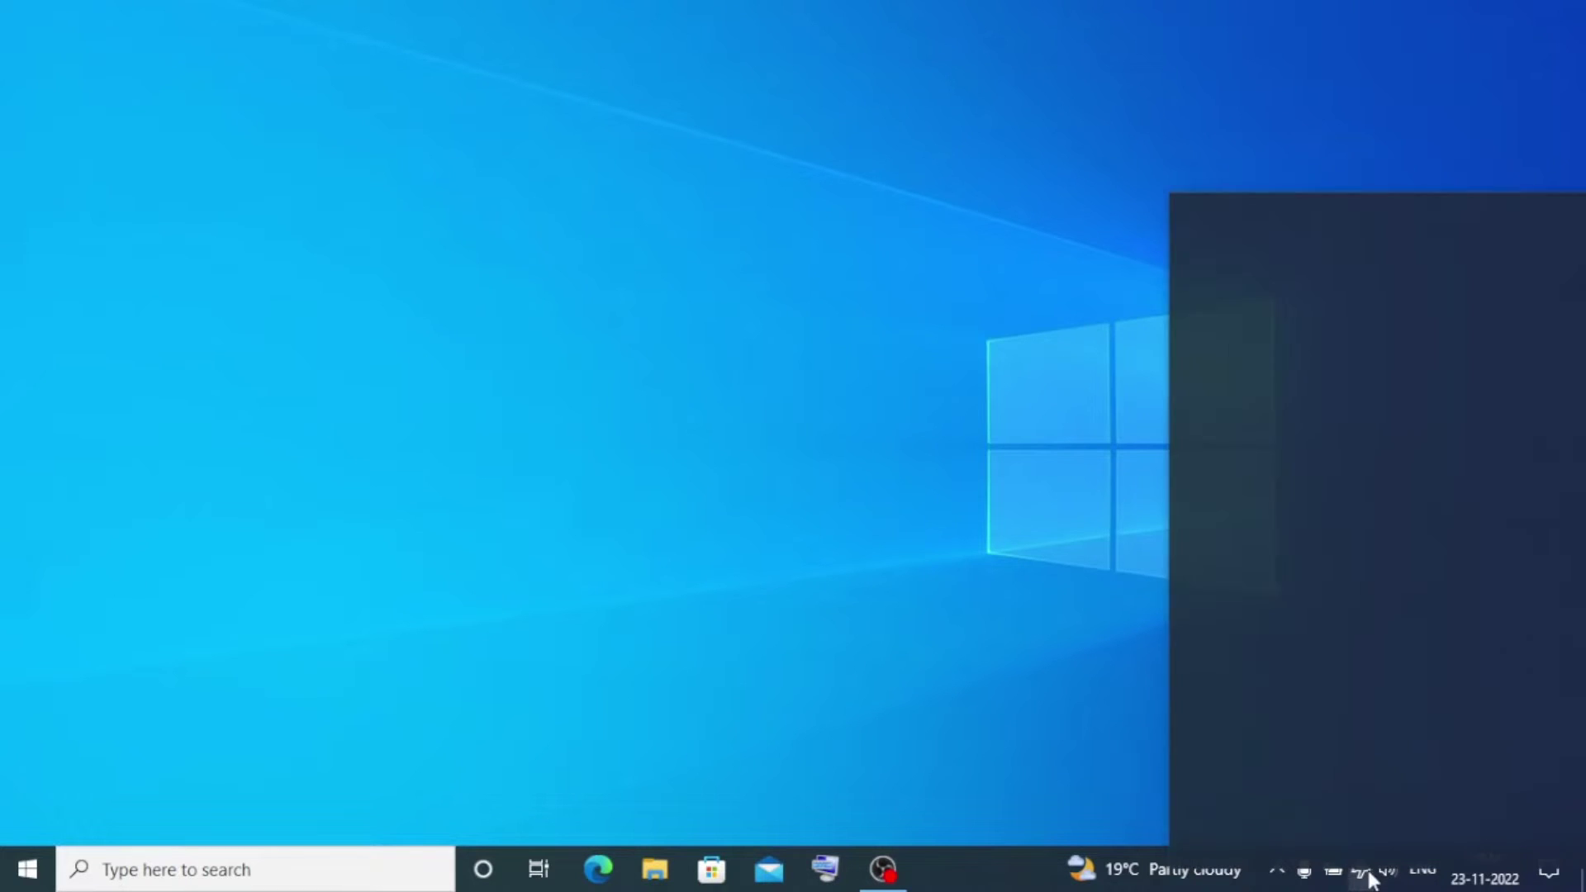
left_click(1322, 805)
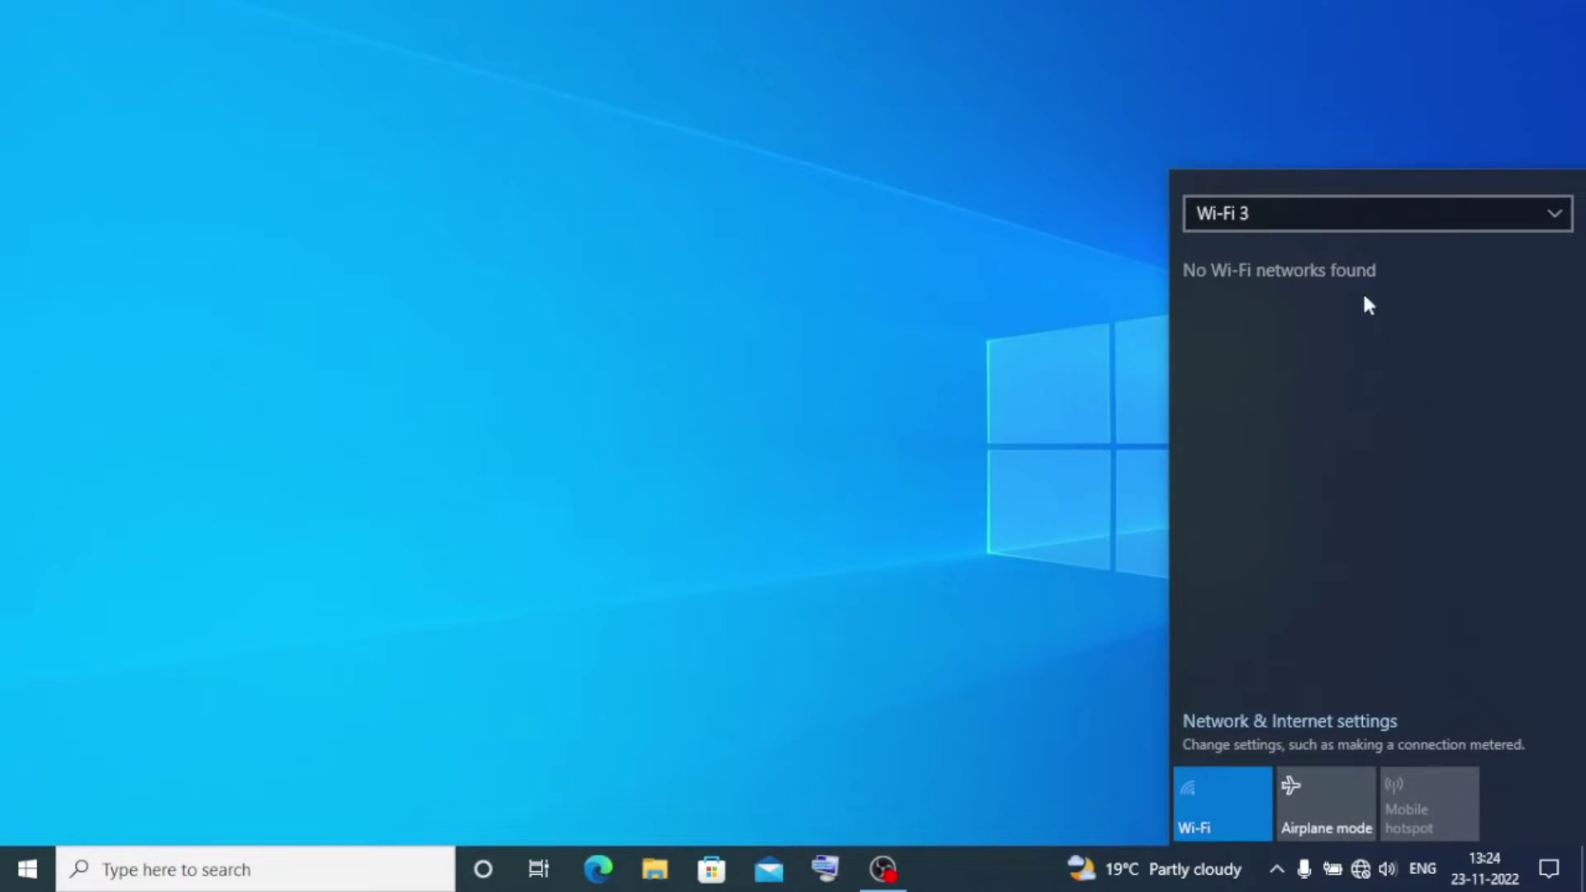
left_click(1277, 223)
left_click(1243, 212)
left_click(1071, 616)
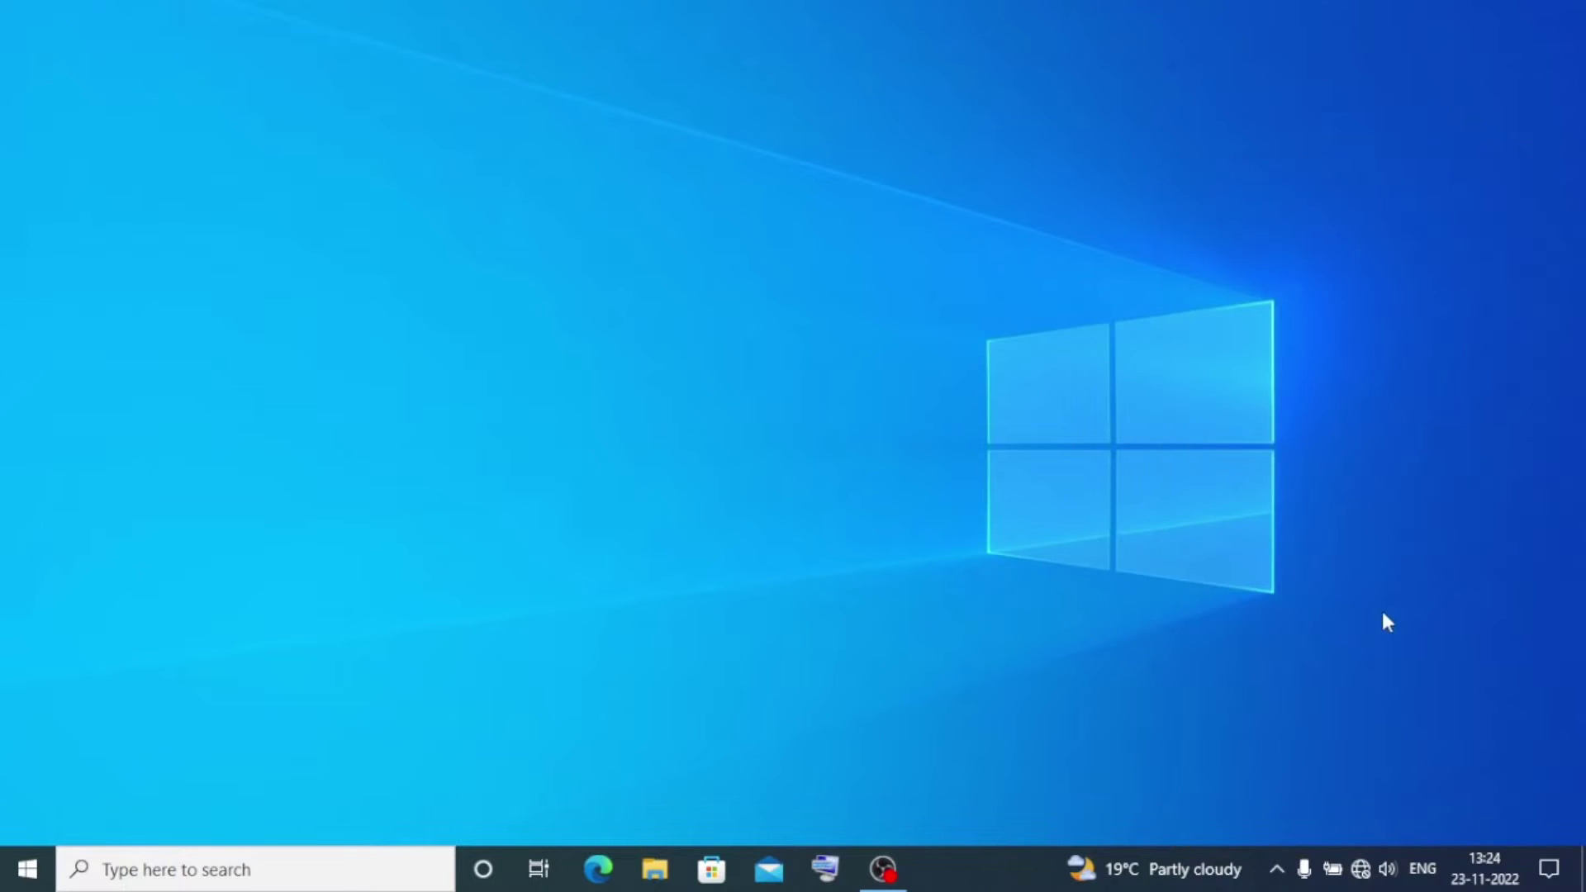
Run the network troubleshooter on all network adapters, skipping the router and Ethernet cable checks, and close it.
mouse_move(1505, 860)
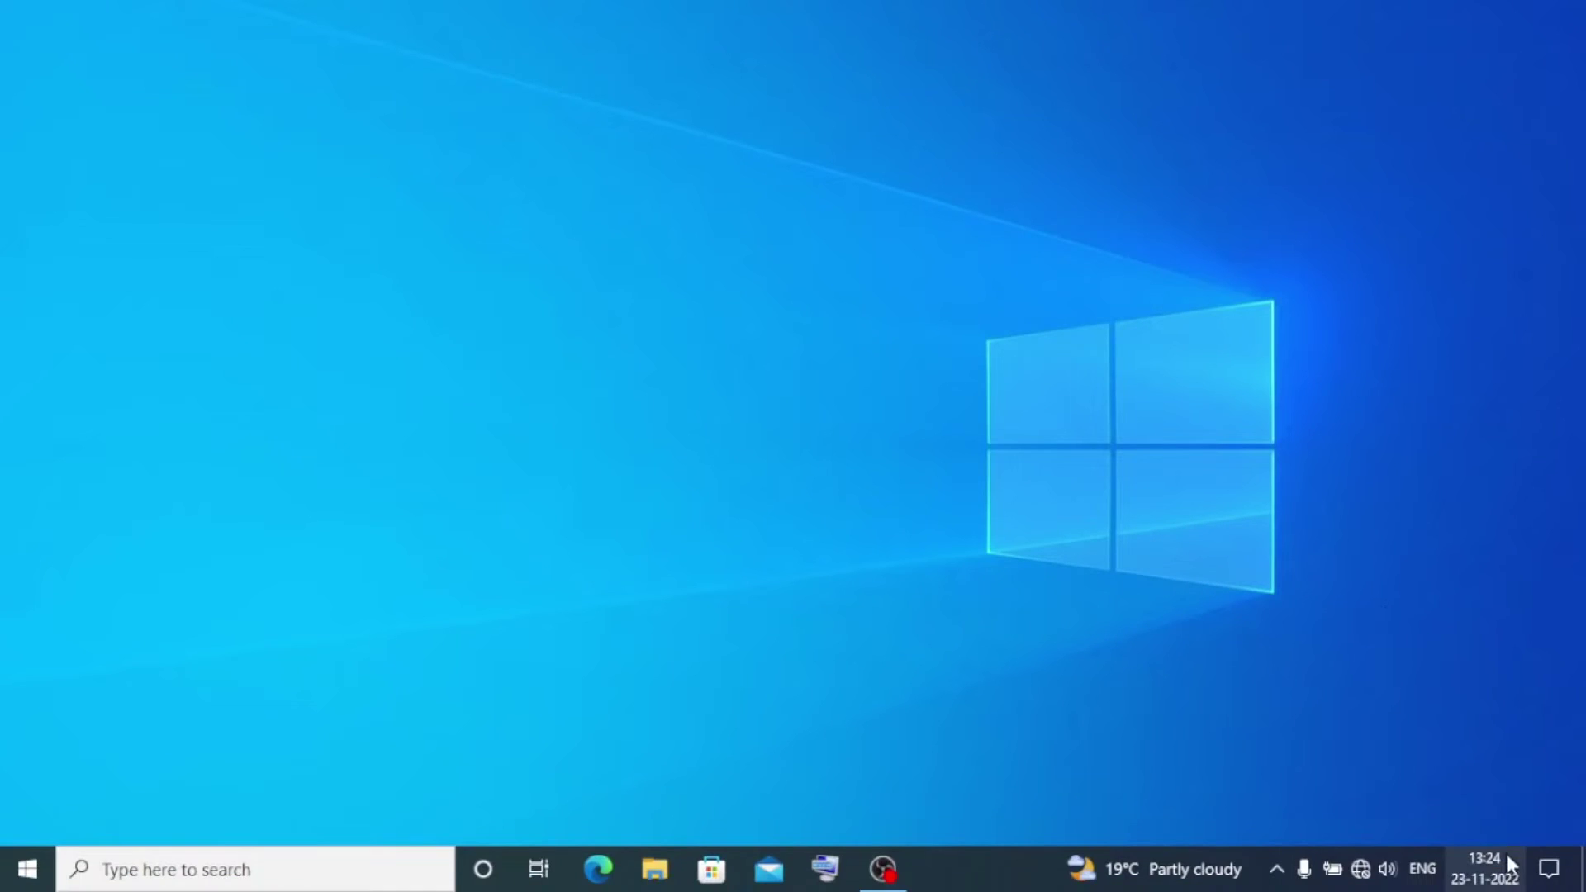
right_click(1359, 878)
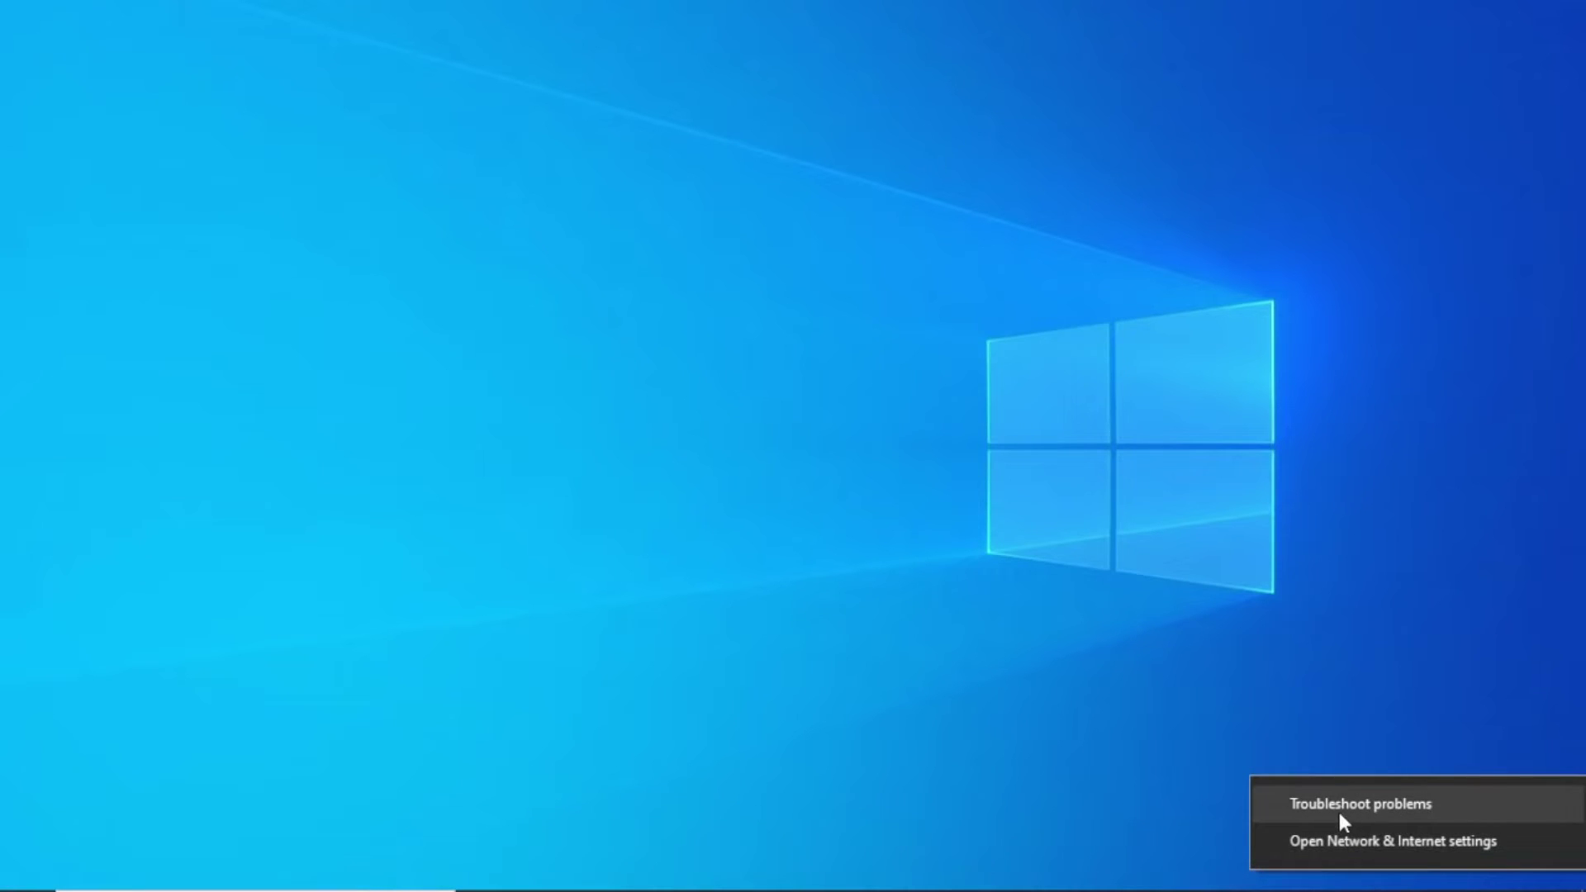
left_click(1386, 802)
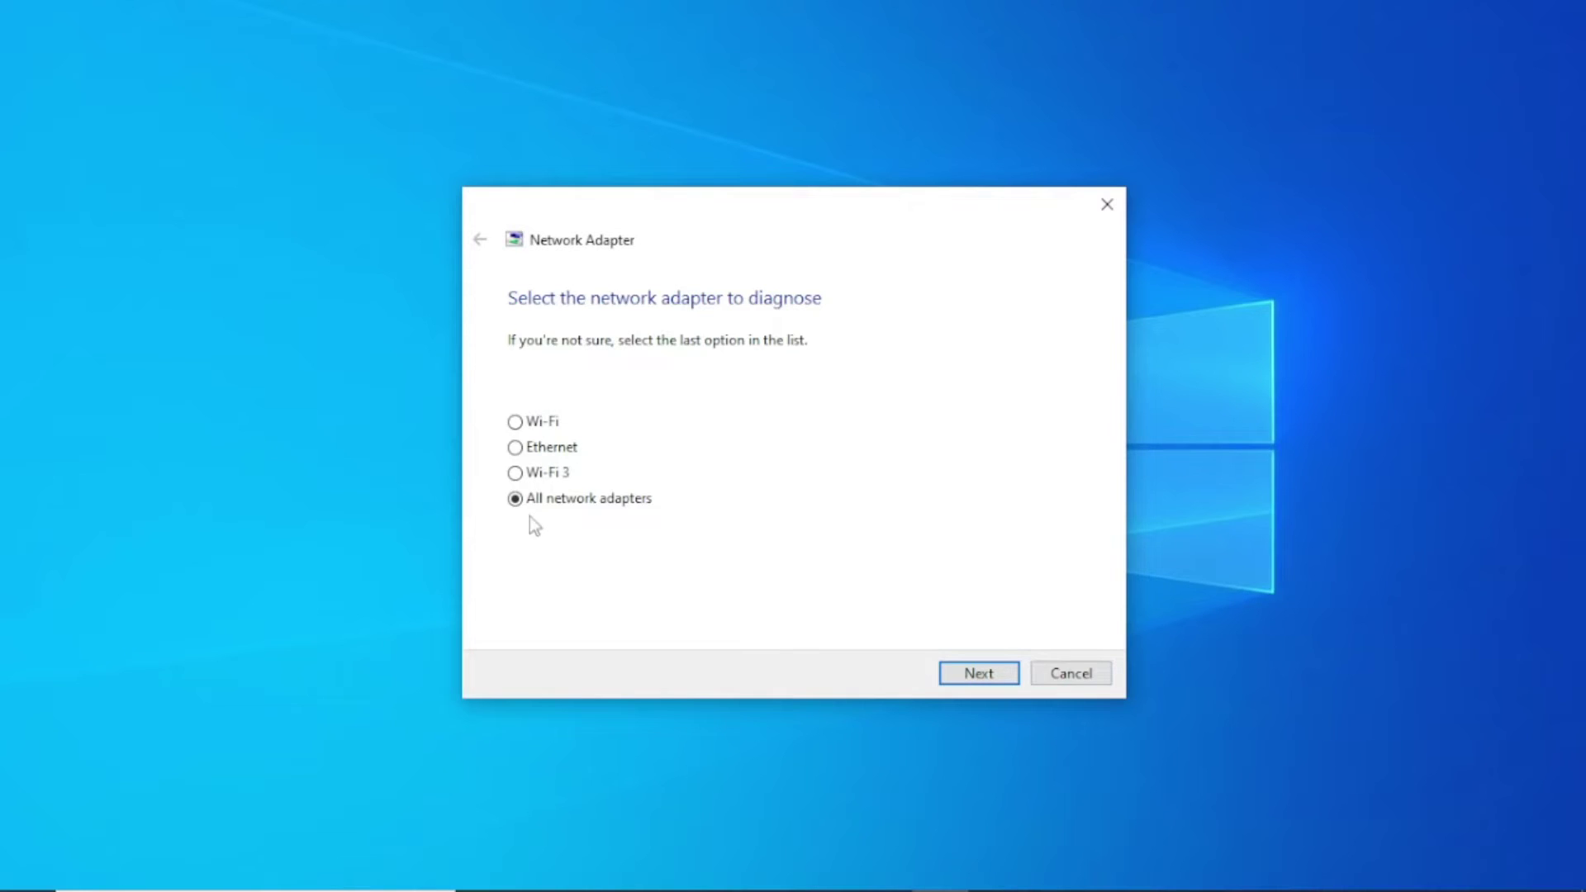
left_click(962, 674)
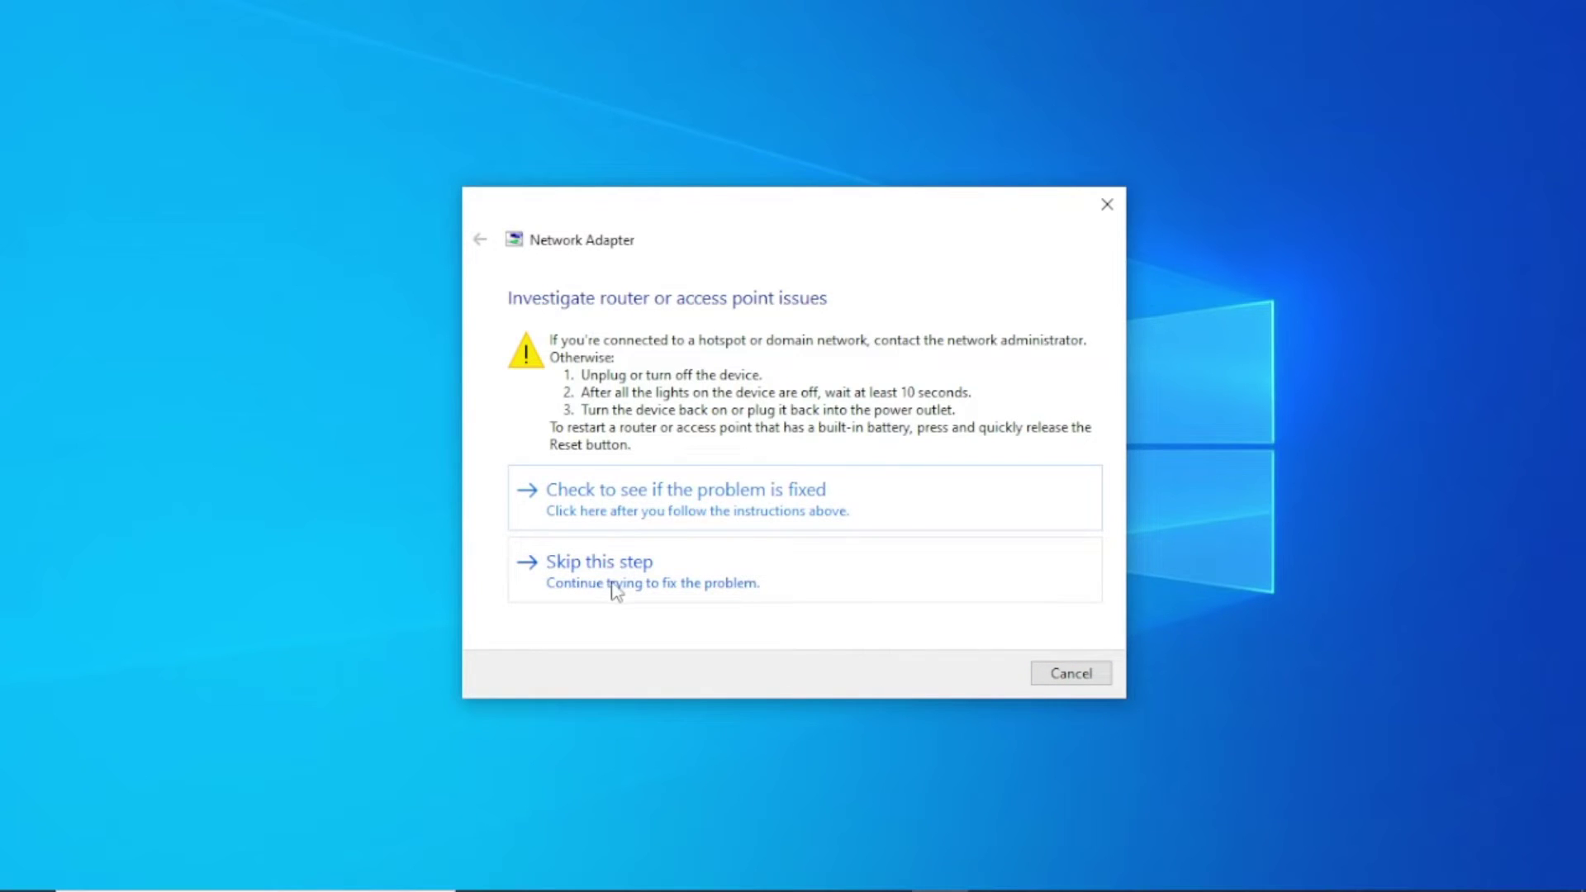
left_click(668, 601)
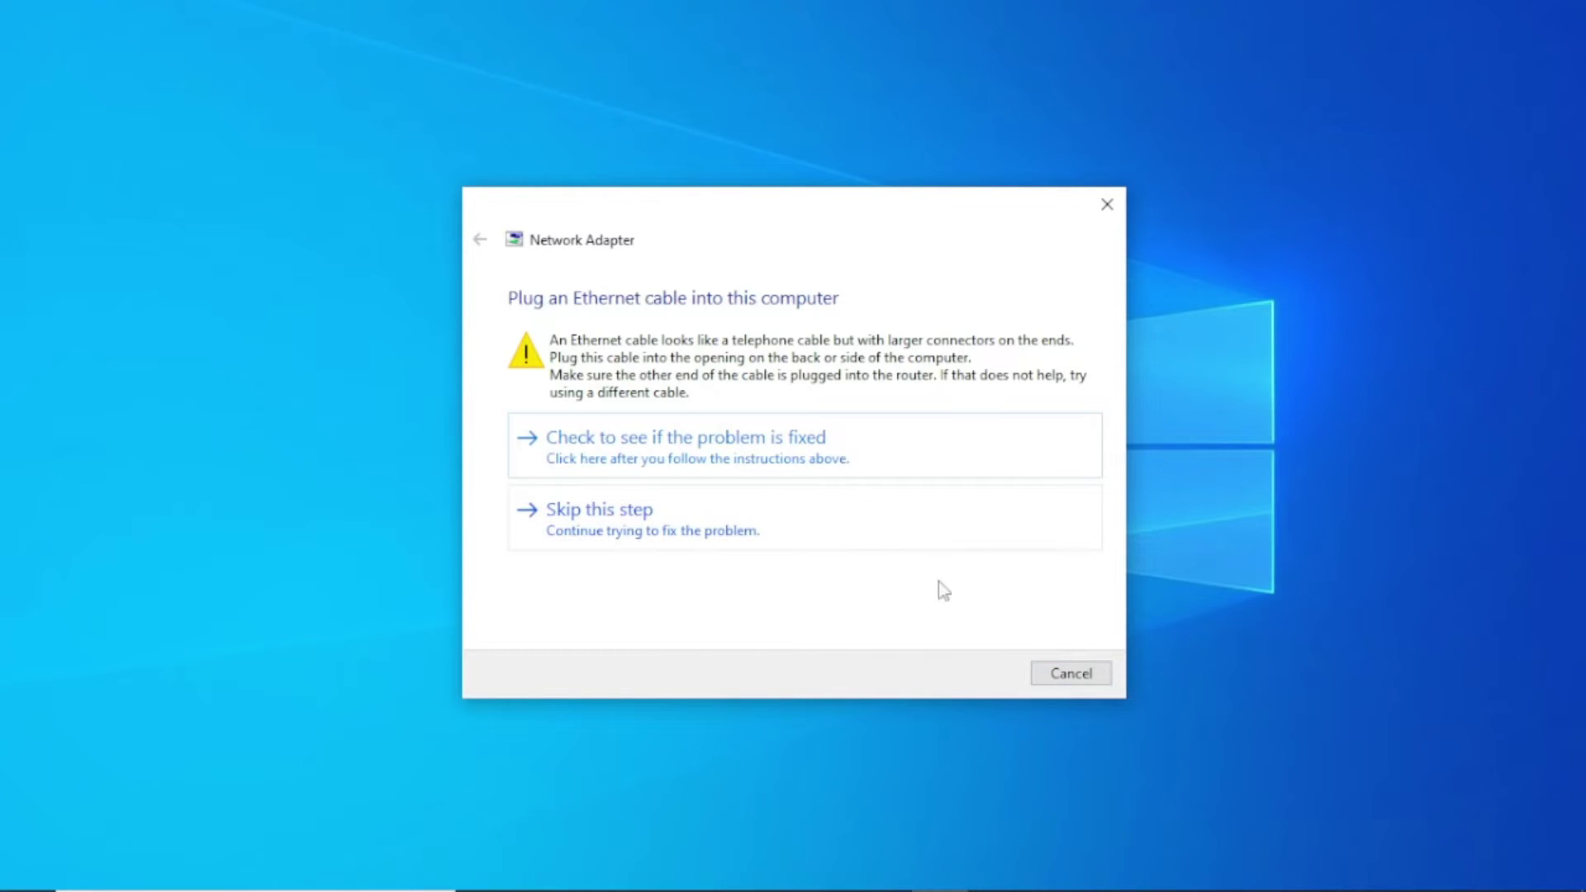
left_click(703, 539)
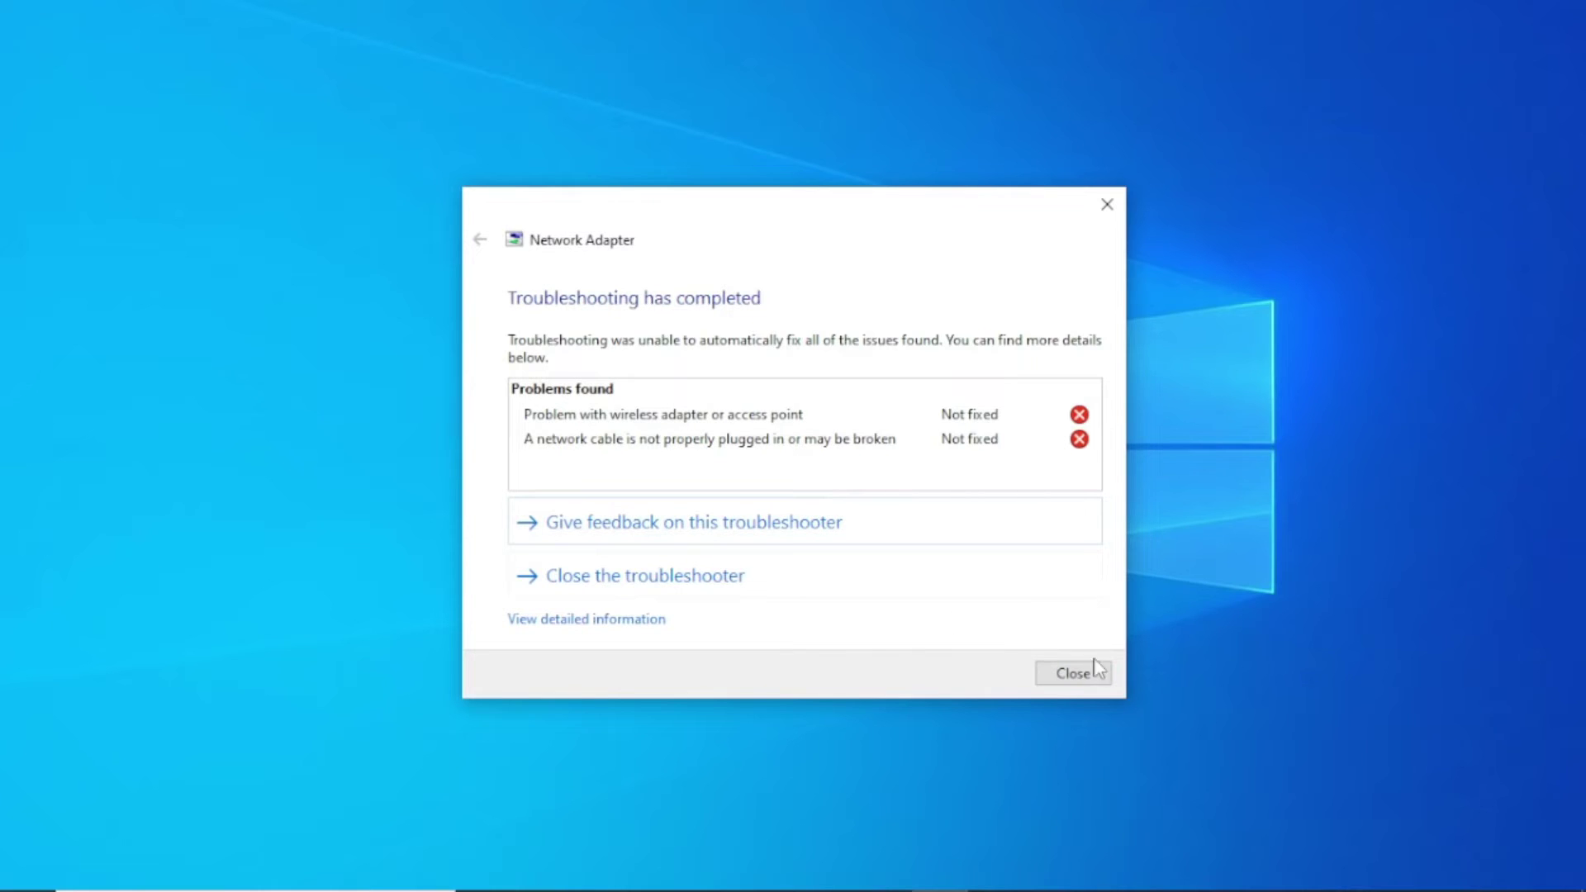
left_click(1067, 672)
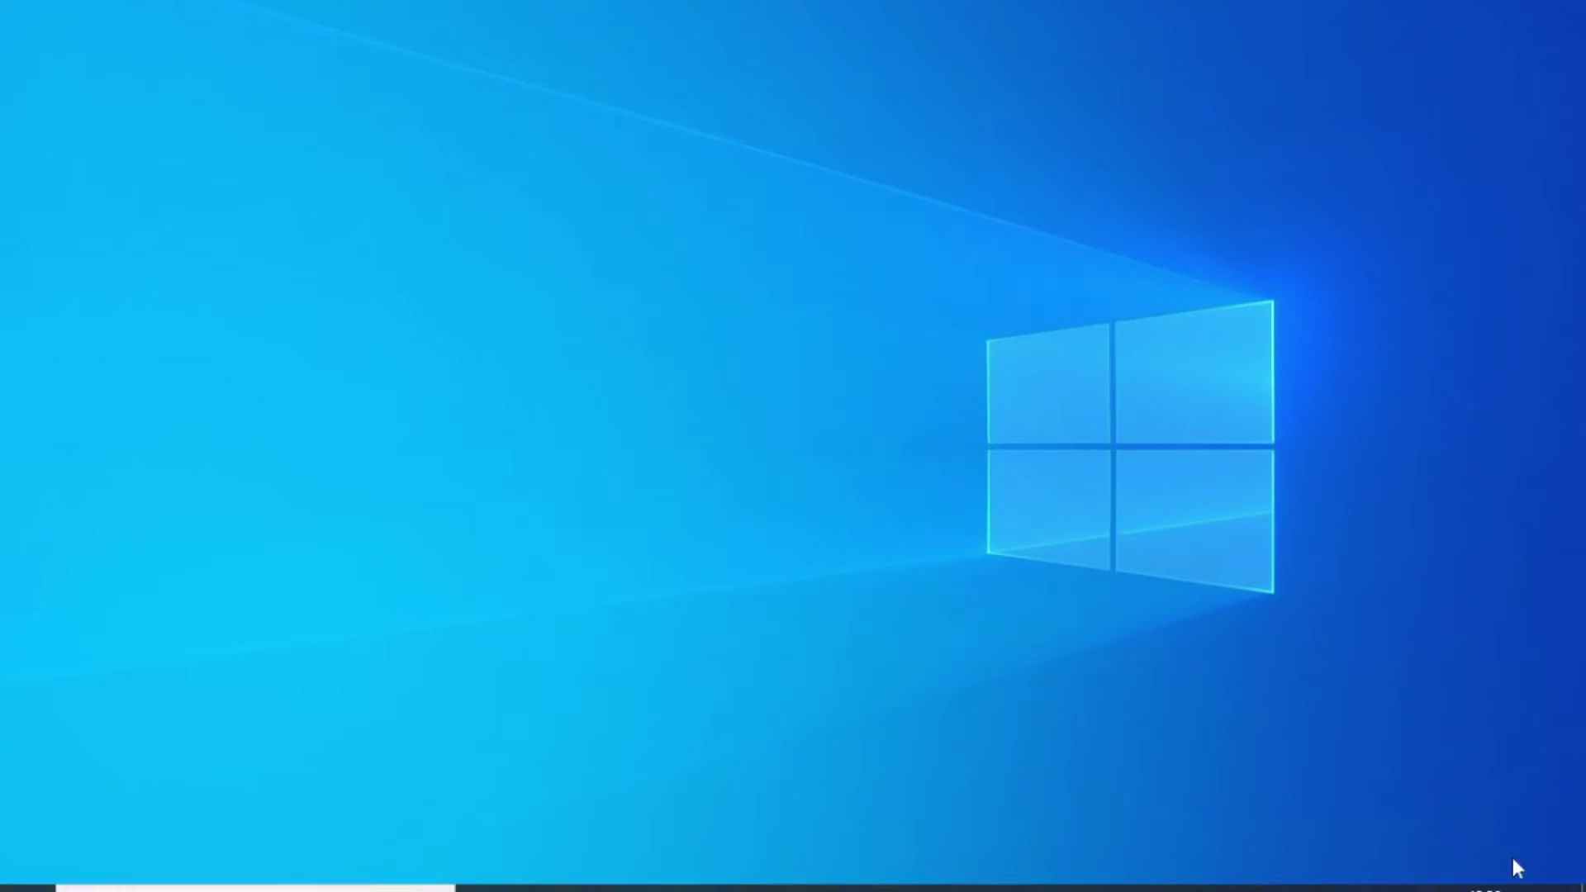
Review the network adapters under the adapter options of the Network & Internet settings, and close the list.
left_click(1362, 875)
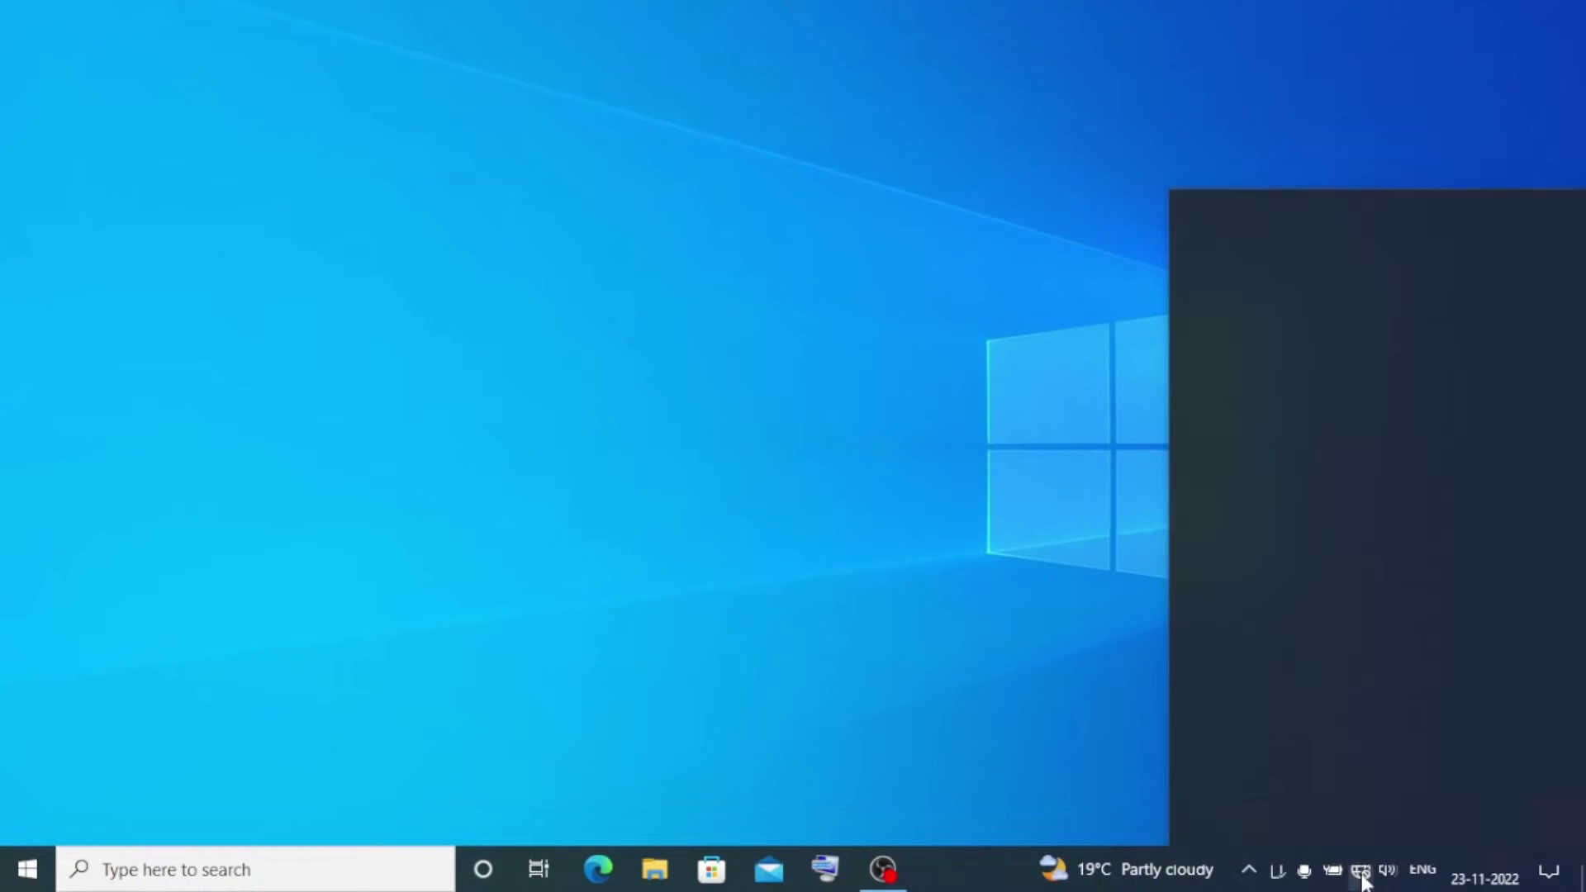
left_click(1363, 875)
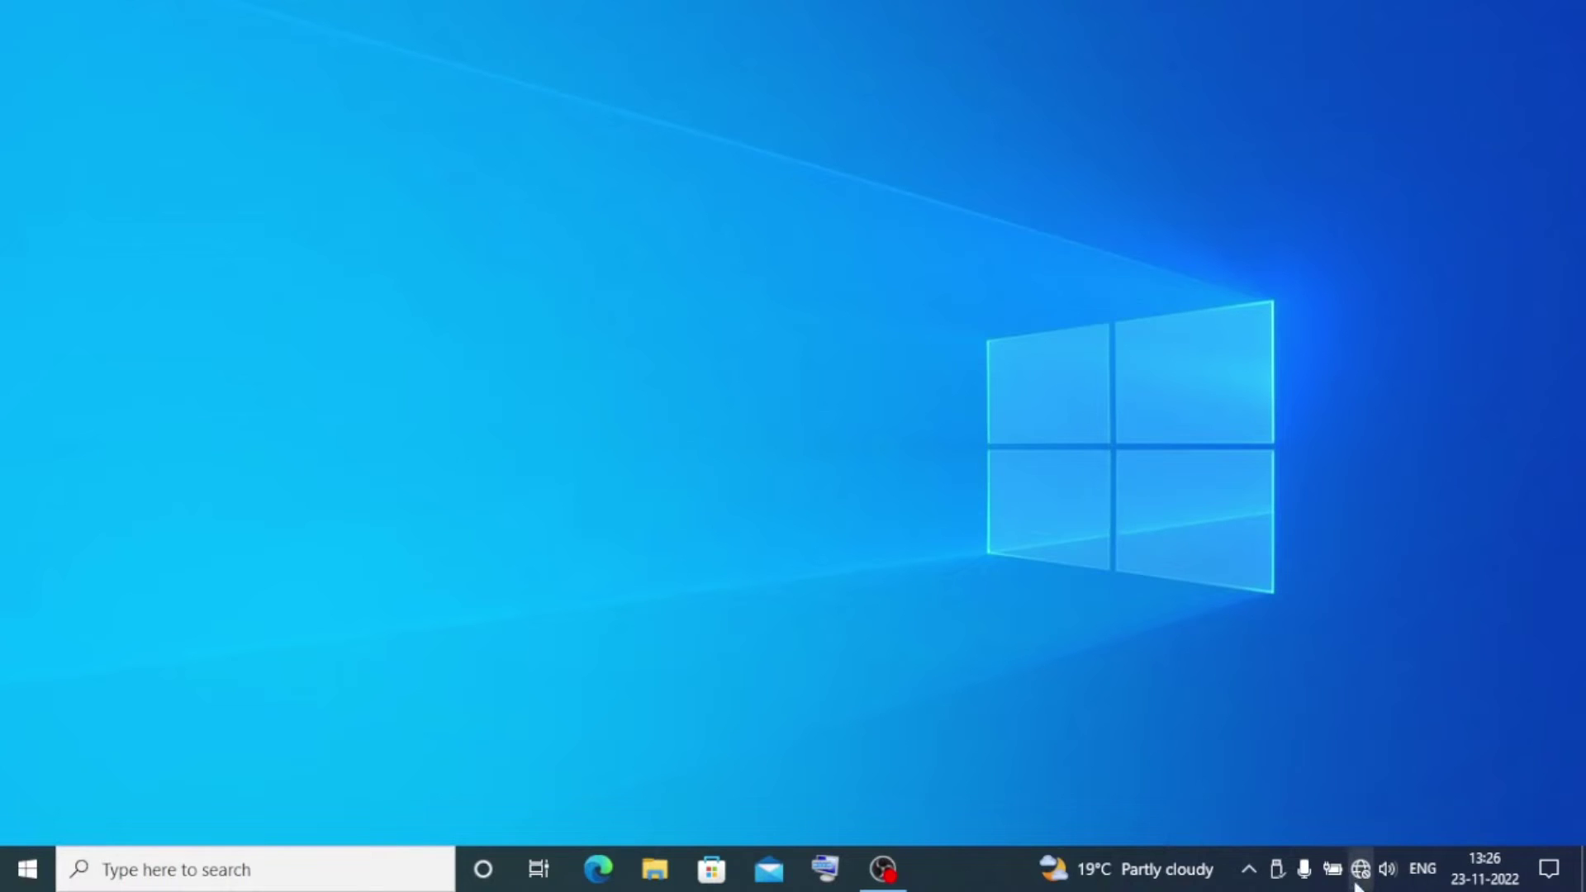
left_click(1361, 875)
right_click(1362, 878)
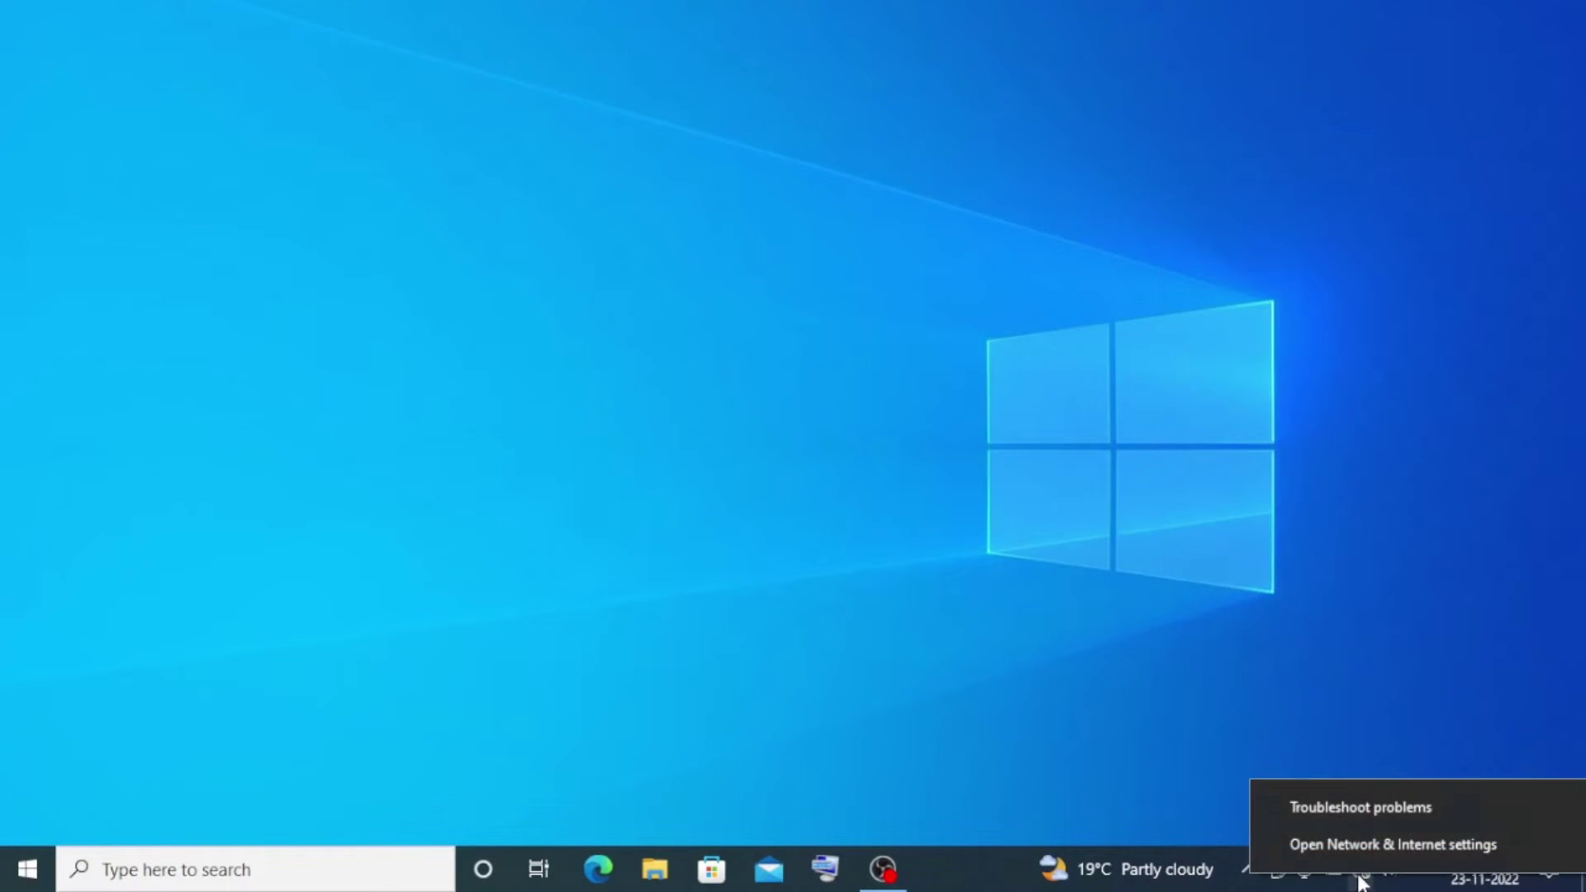
left_click(1362, 841)
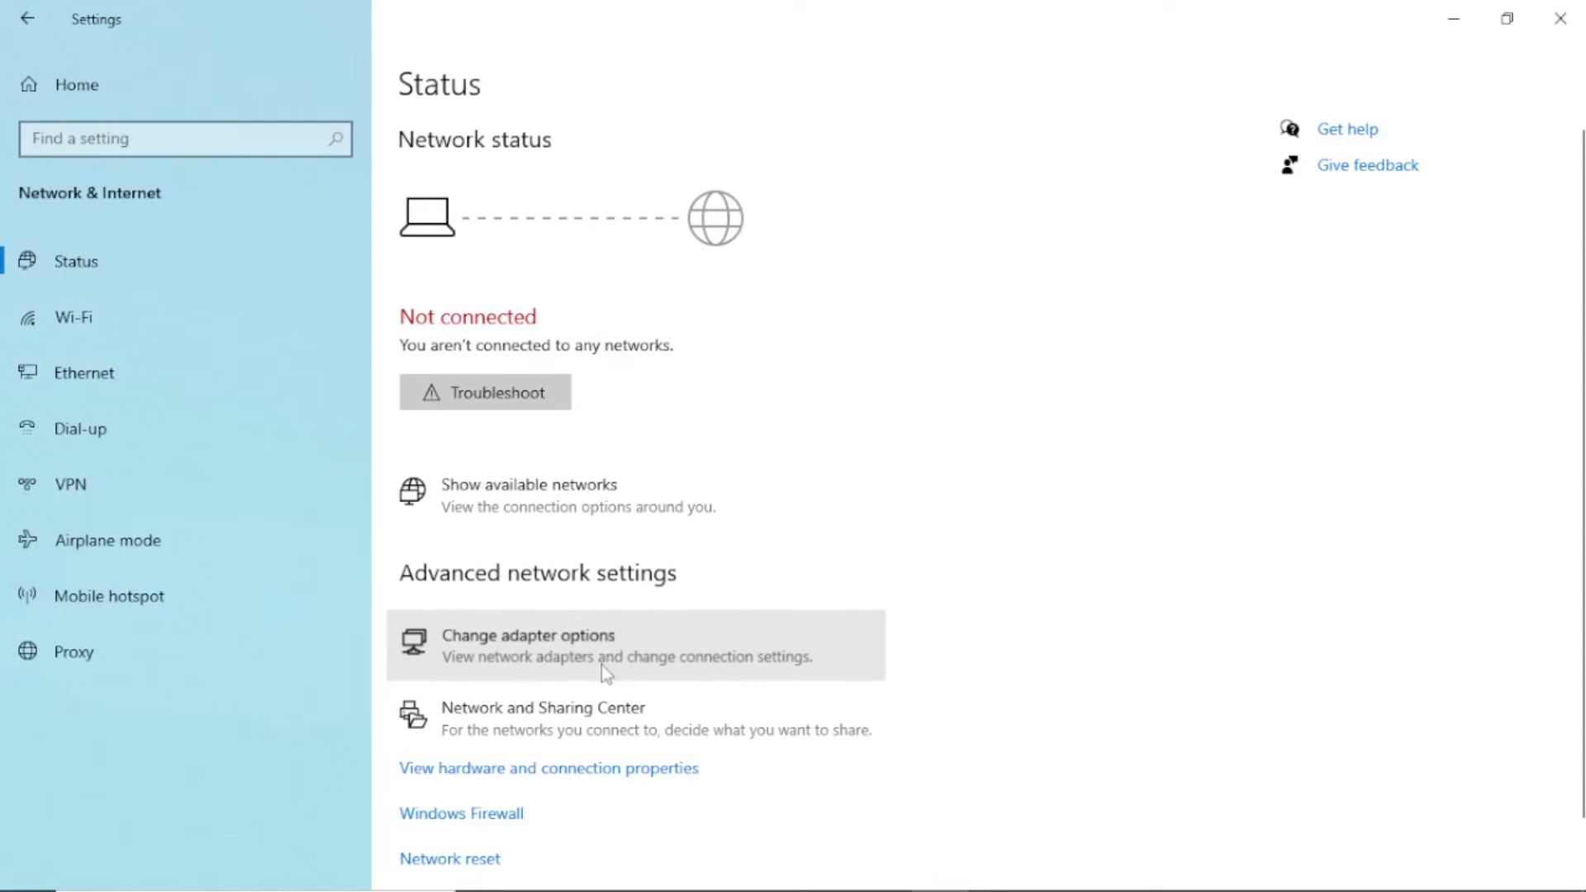
left_click(558, 646)
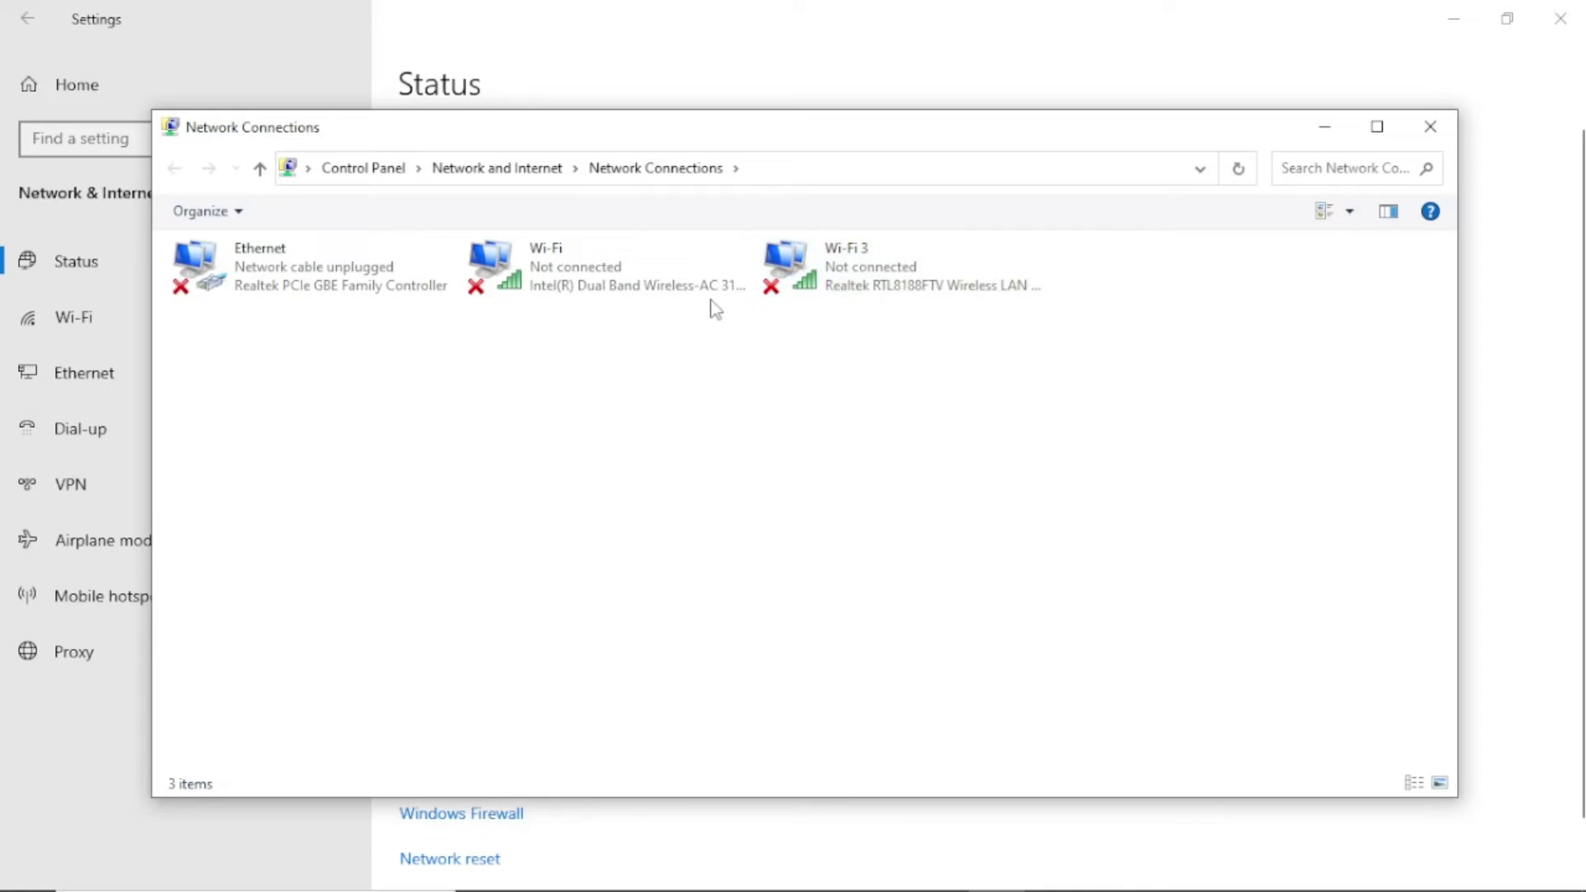
left_click(1431, 127)
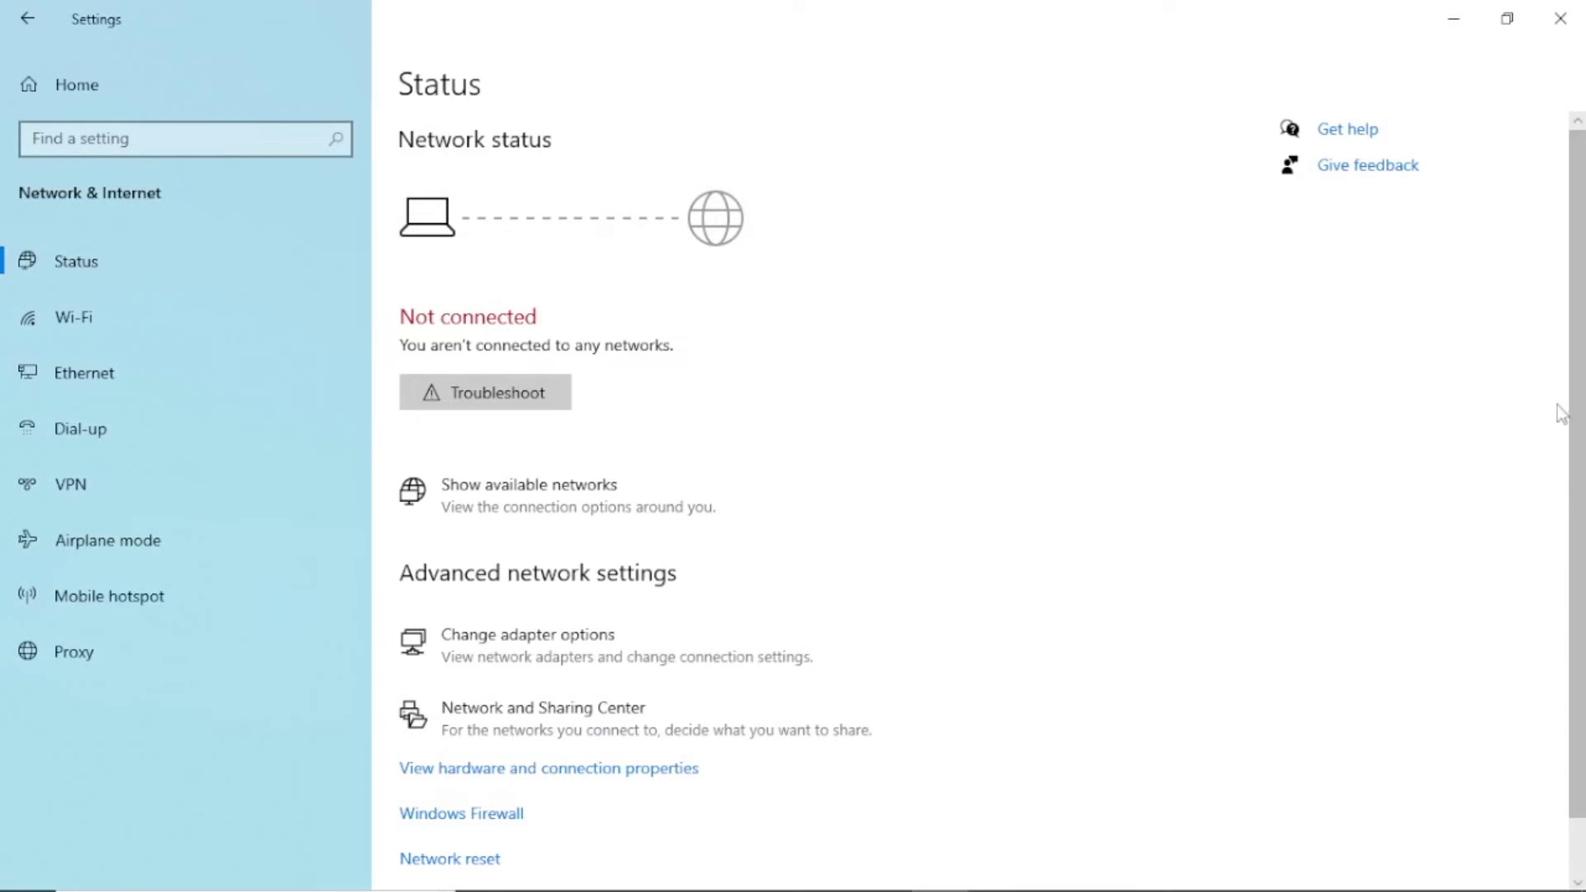
Show the available networks from the network status page, and close Settings.
scroll(1562, 413, "down", 2)
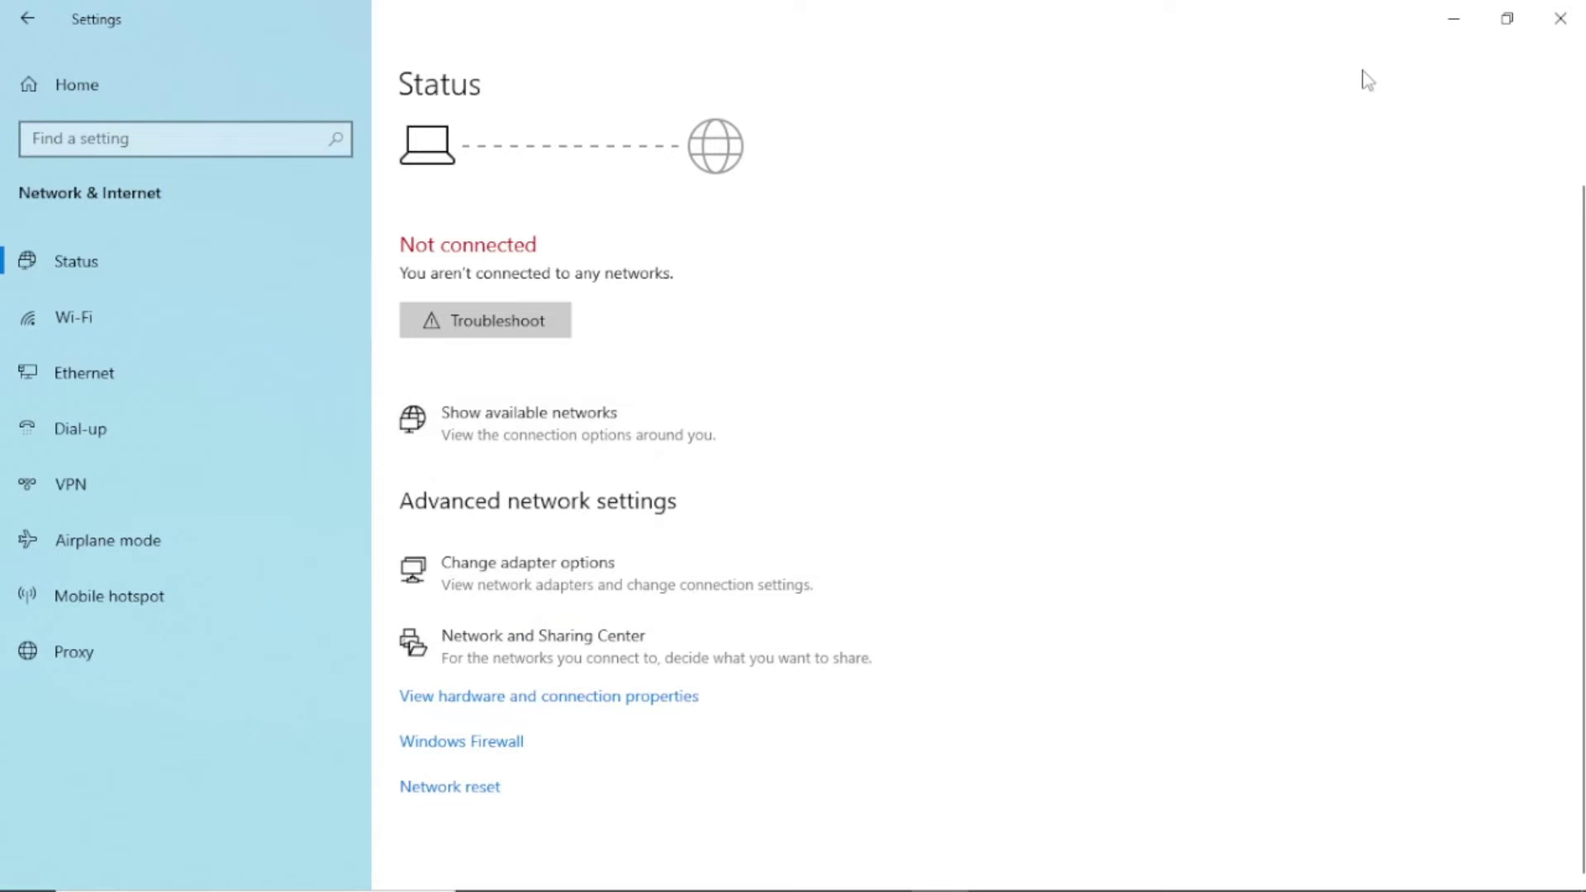
left_click(567, 423)
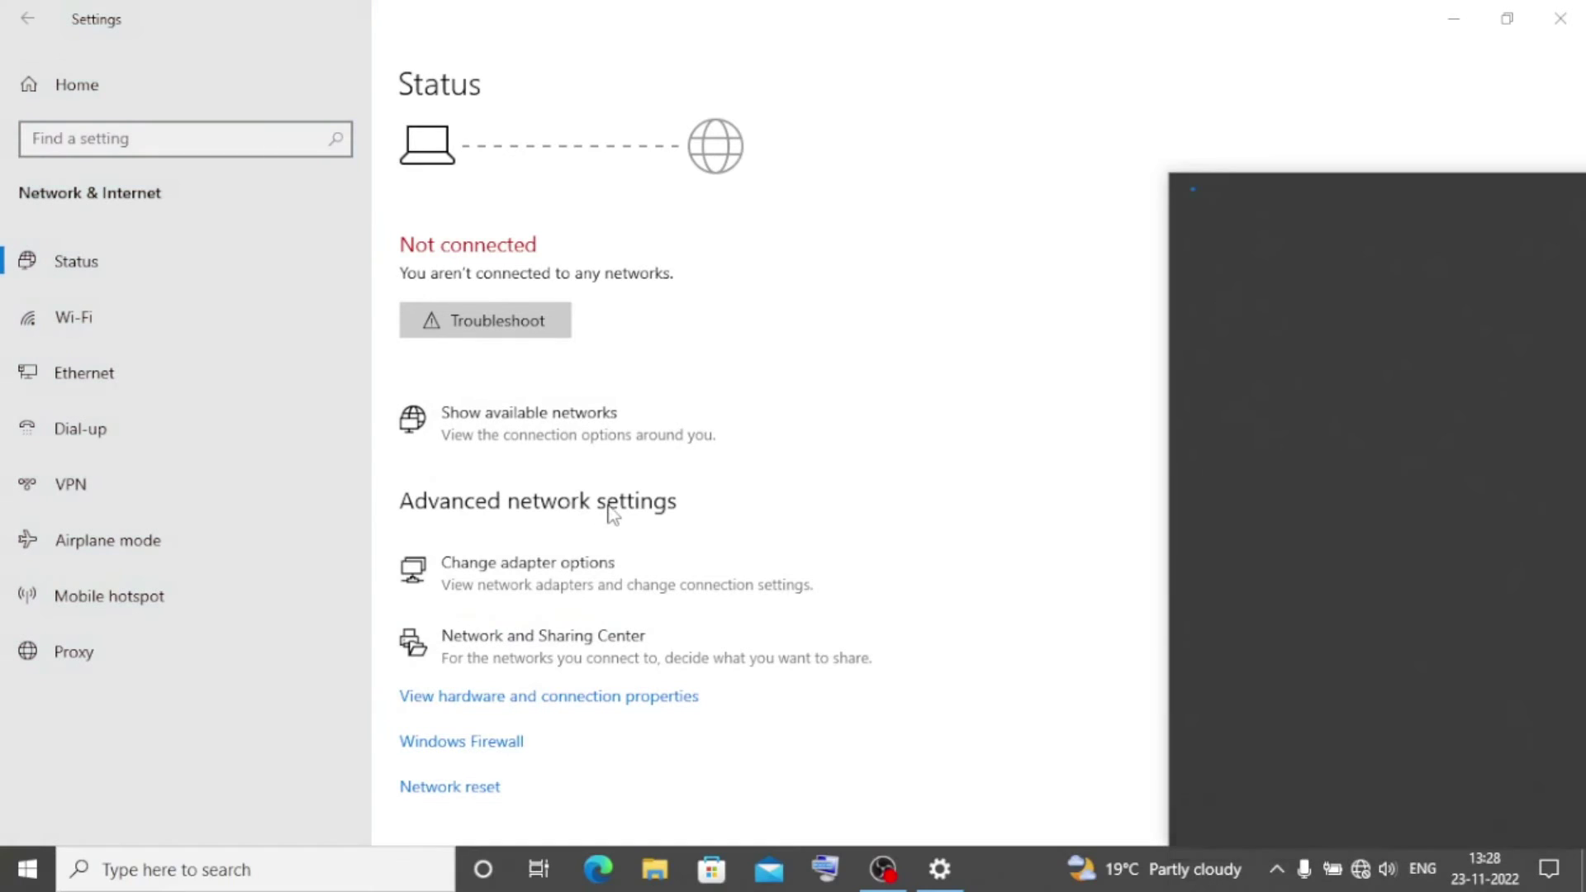
left_click(1015, 489)
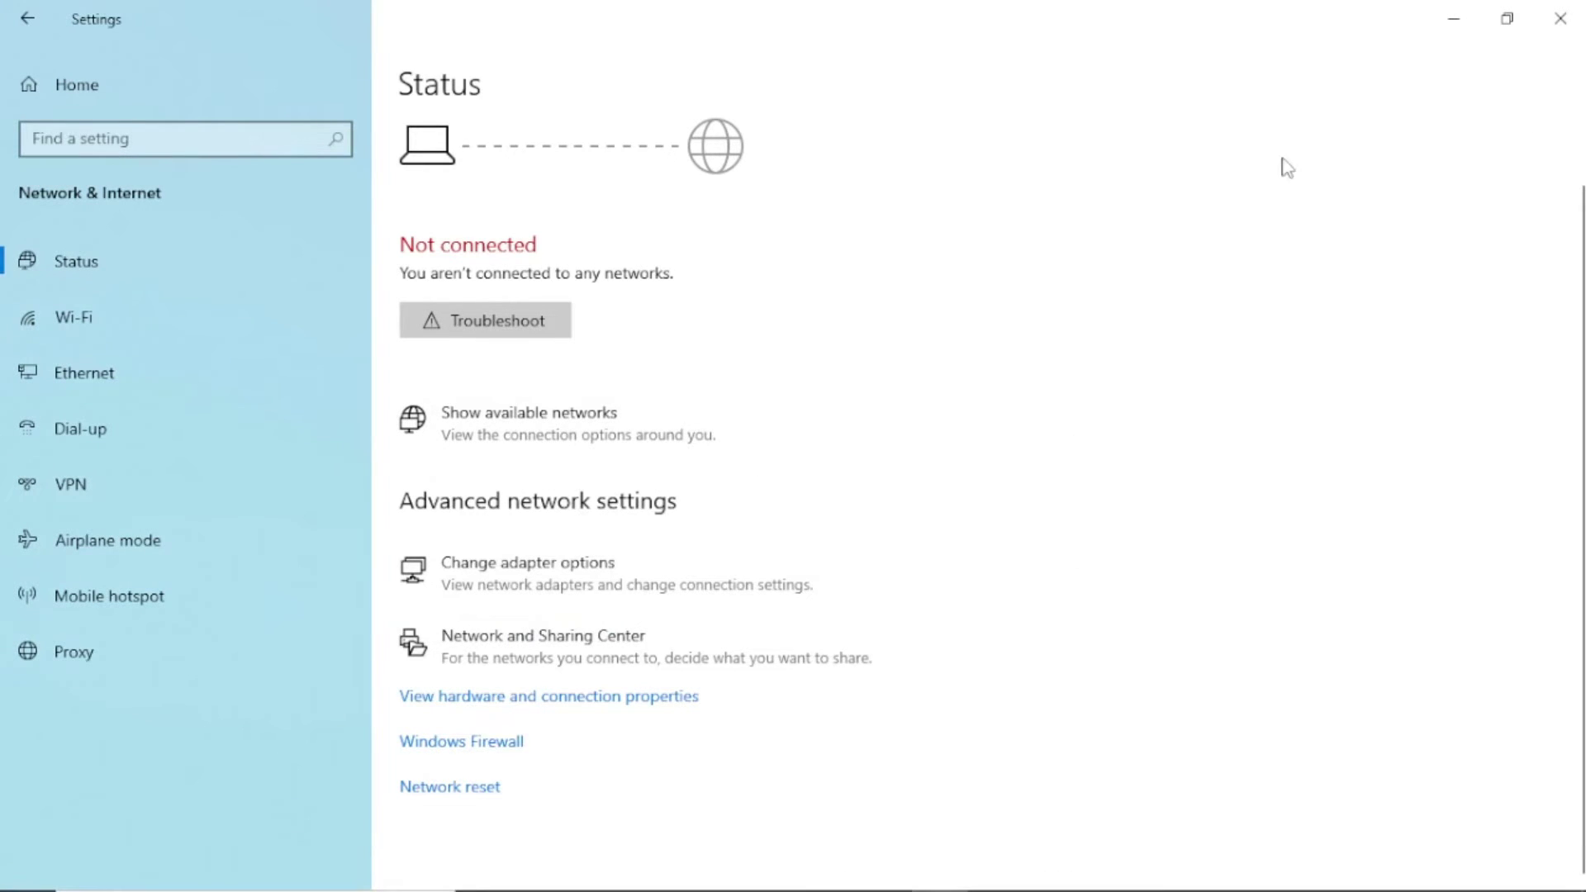
left_click(1560, 16)
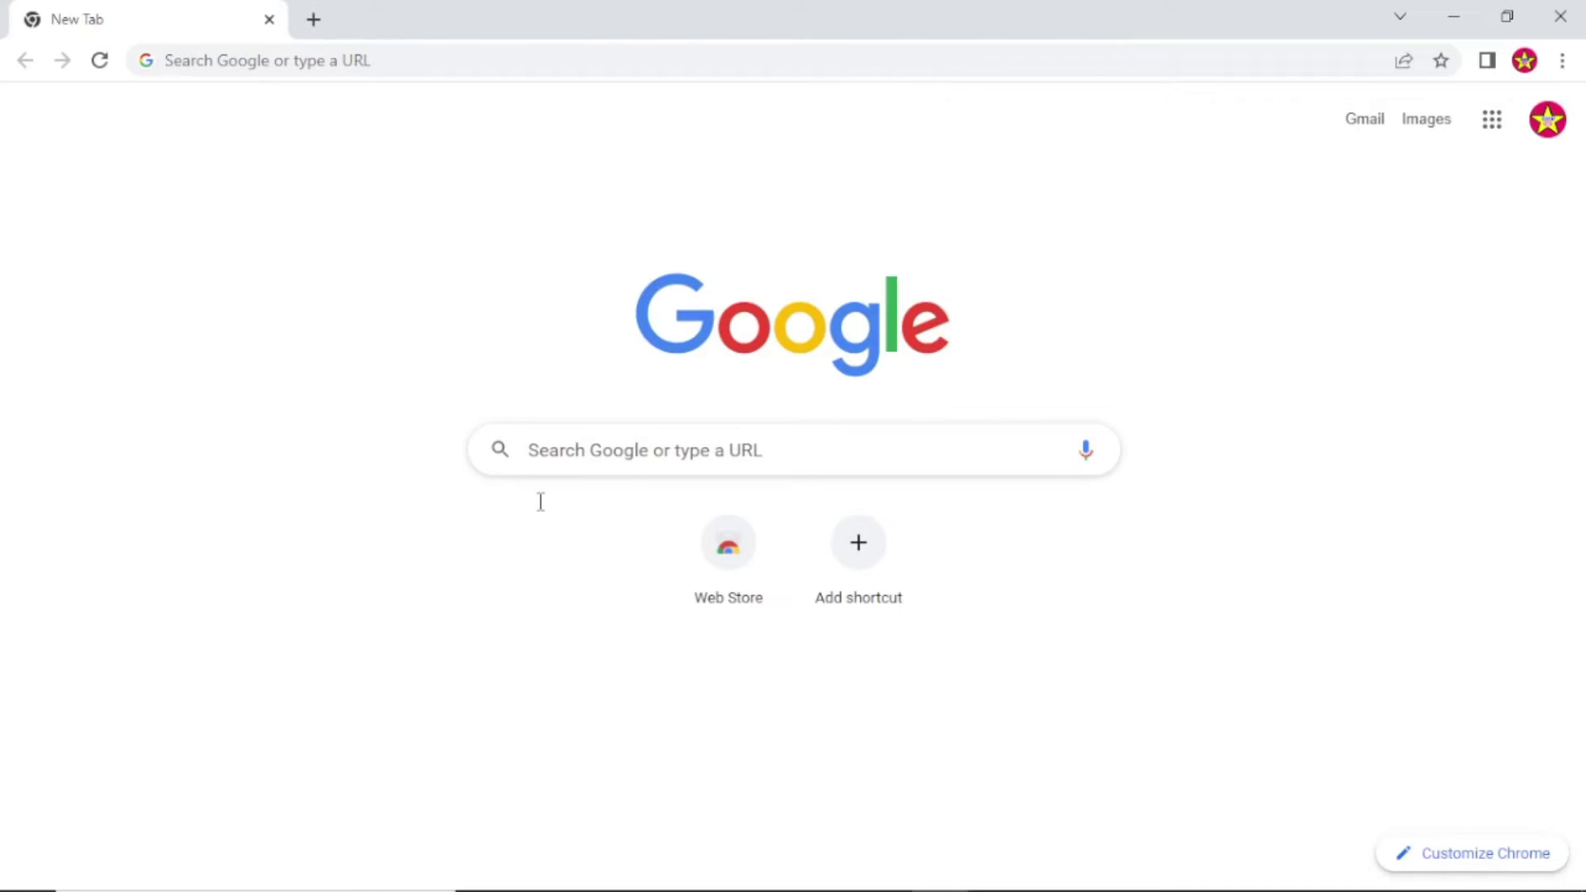
Search Google in Chrome for sumantechnology.in and open the site's Technology result.
left_click(629, 450)
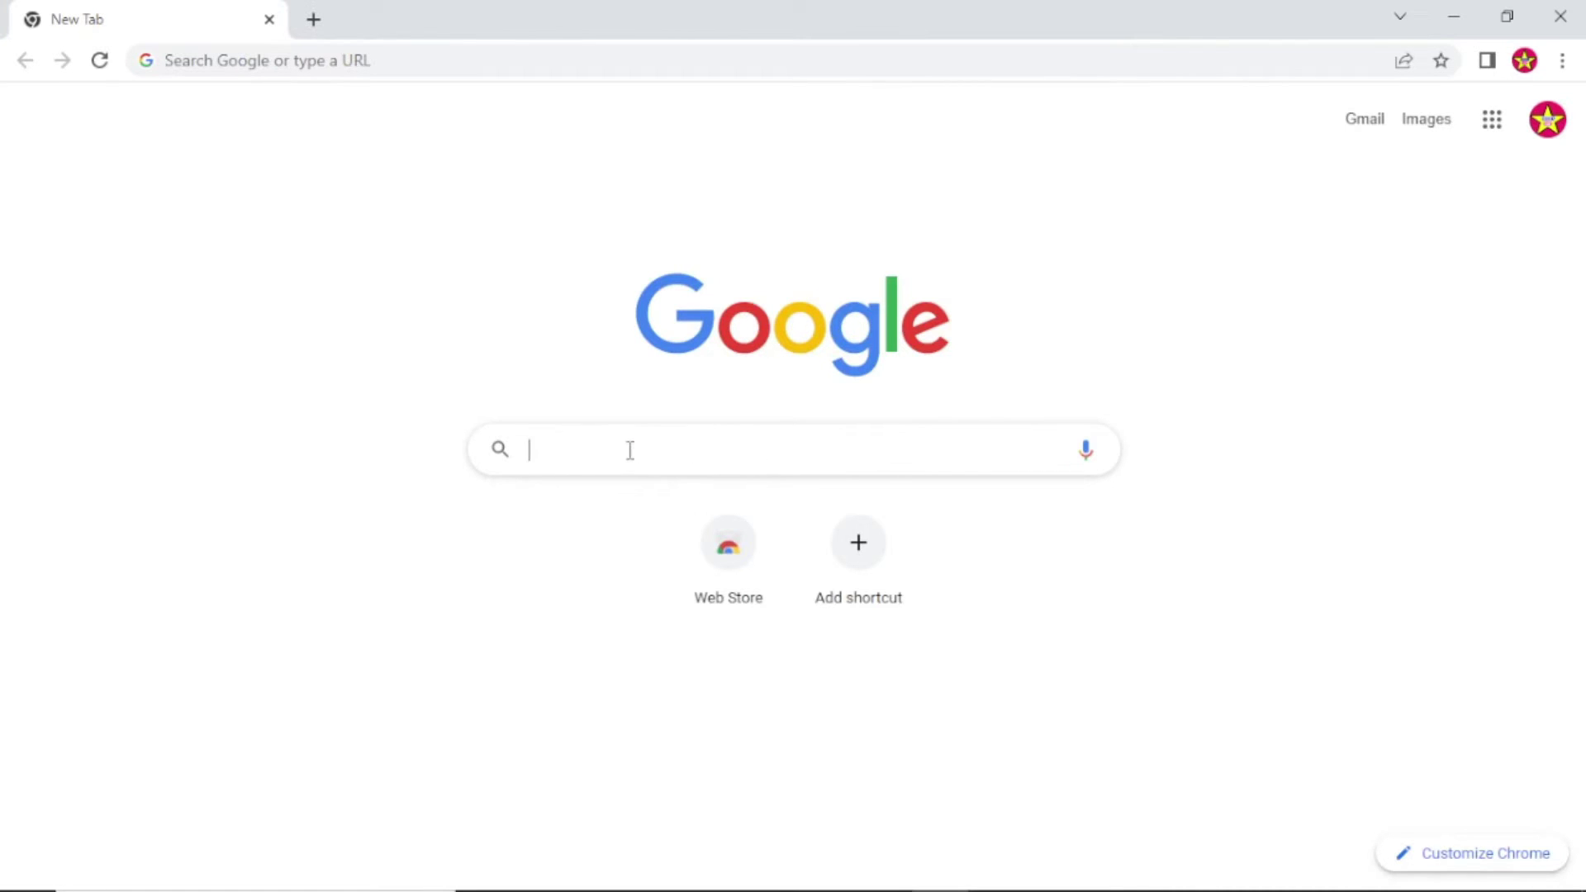
type("sumantechnology.in")
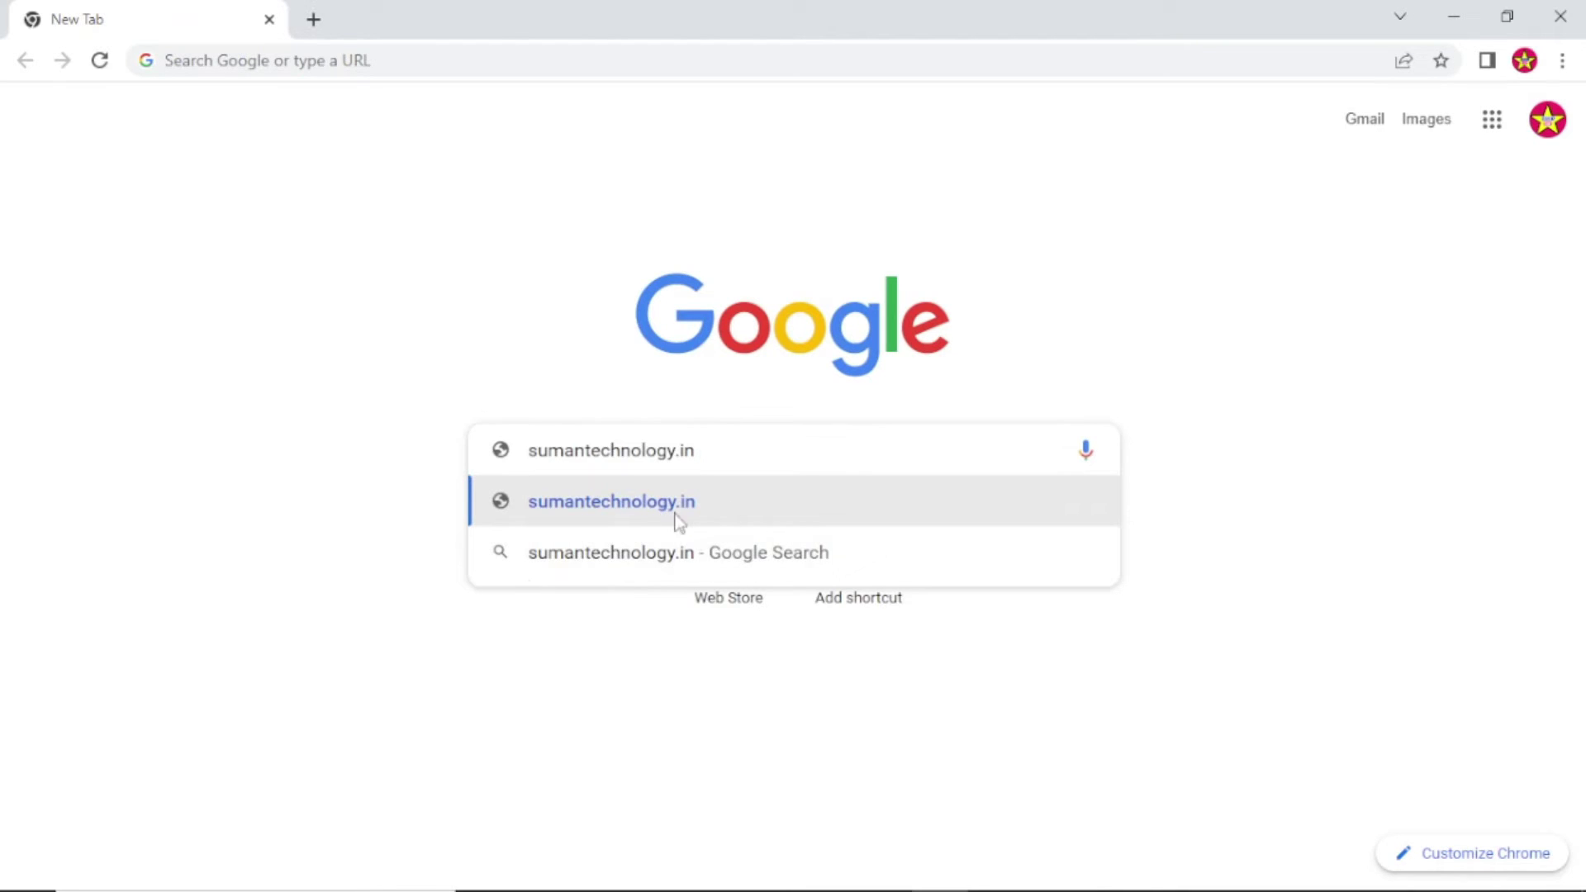
left_click(649, 555)
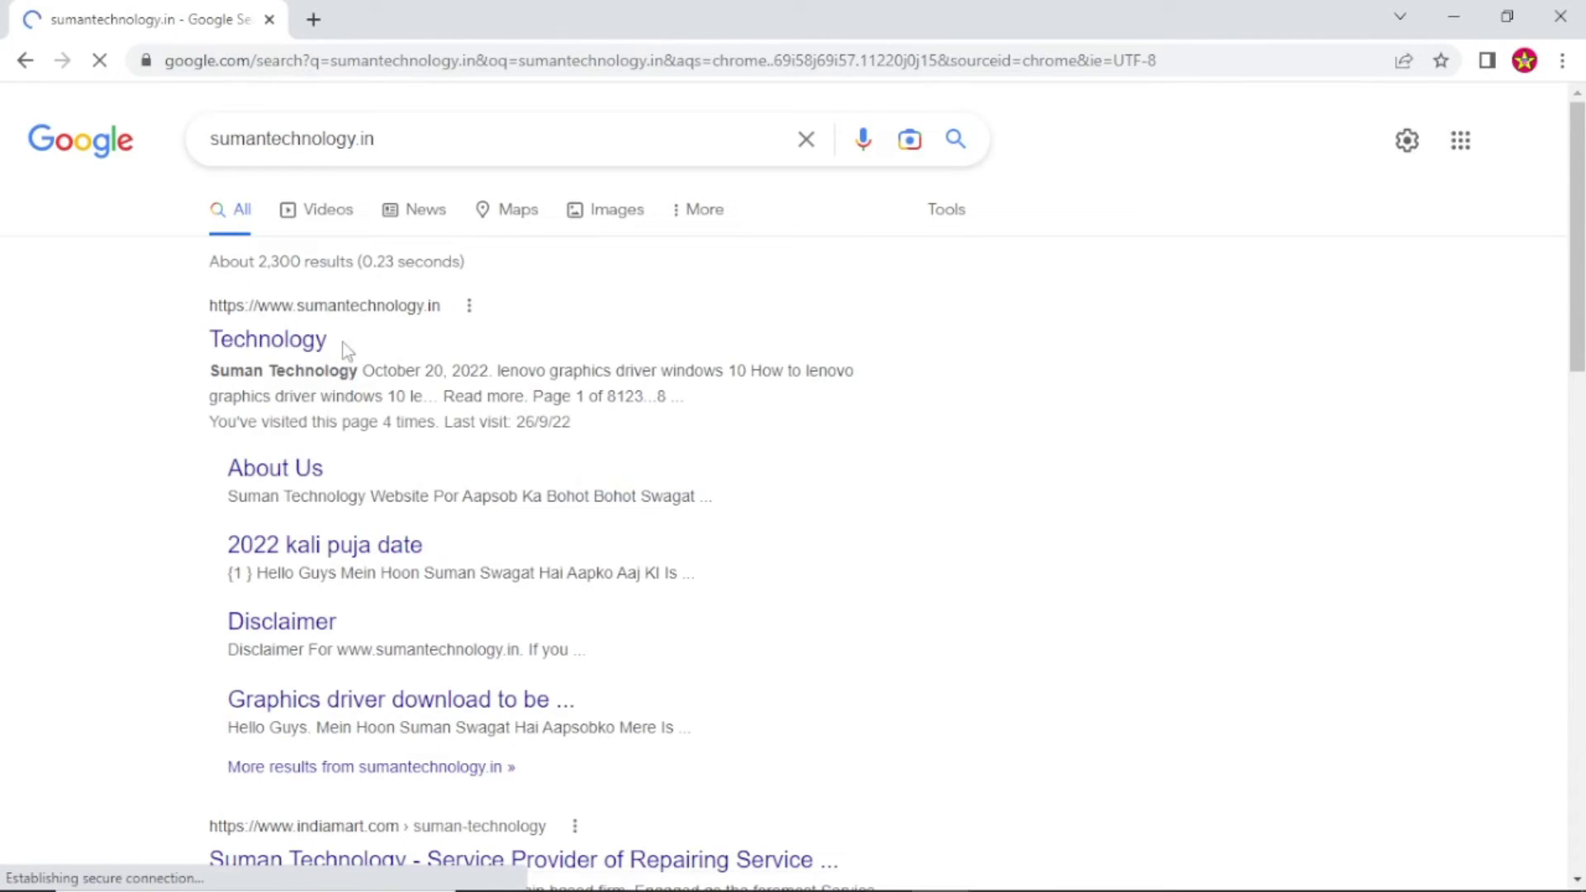
left_click(277, 339)
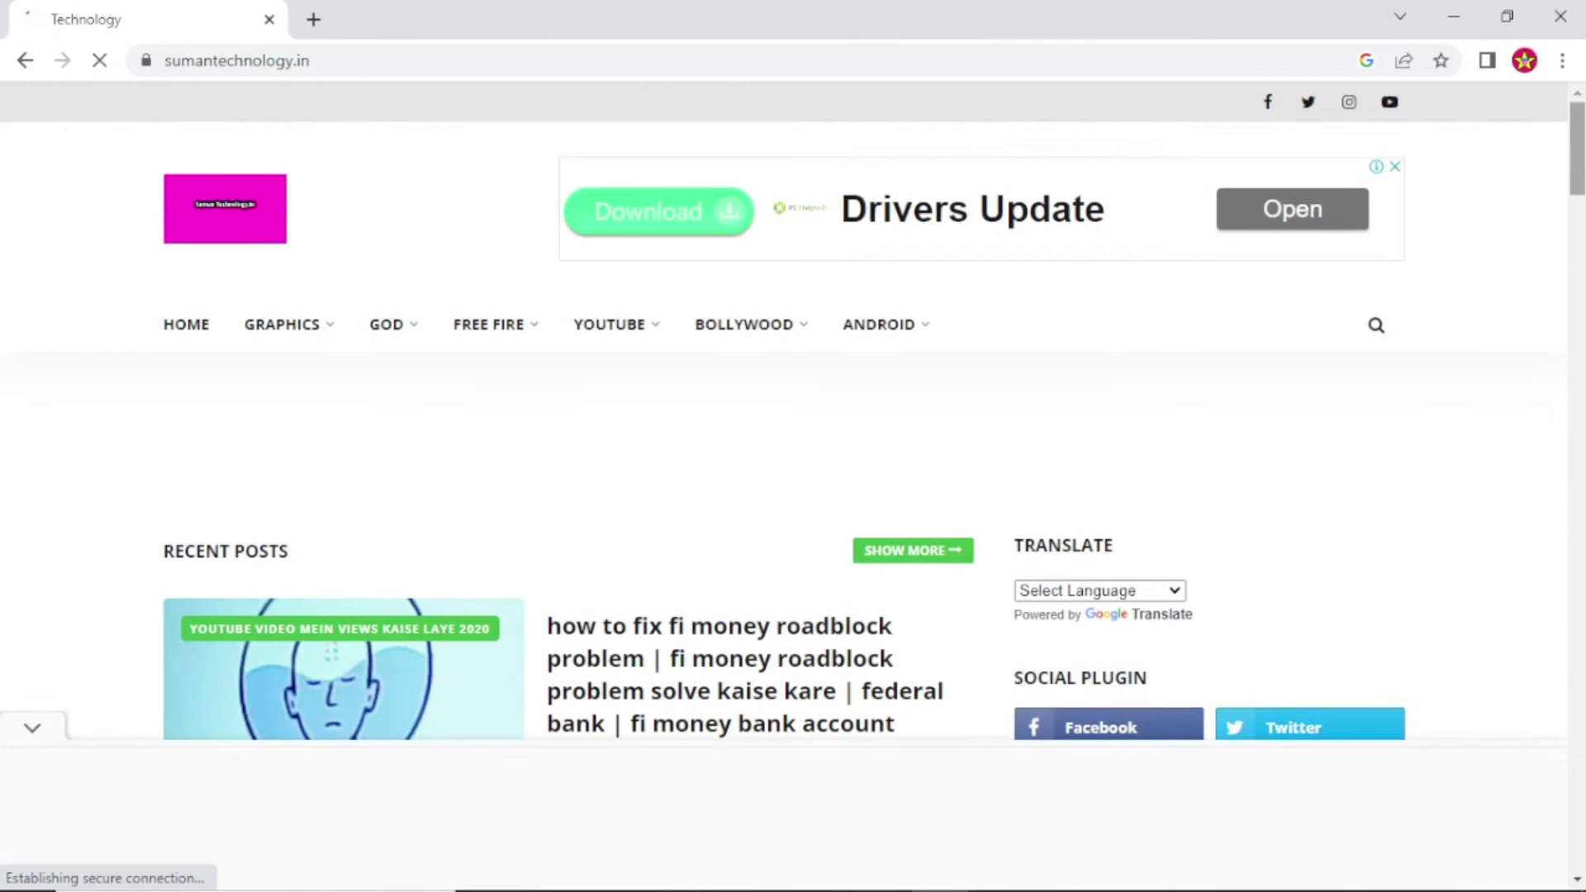
Go to the second page of the site's posts and open the "all in one graphics driver" article.
scroll(793, 413, "down", 15)
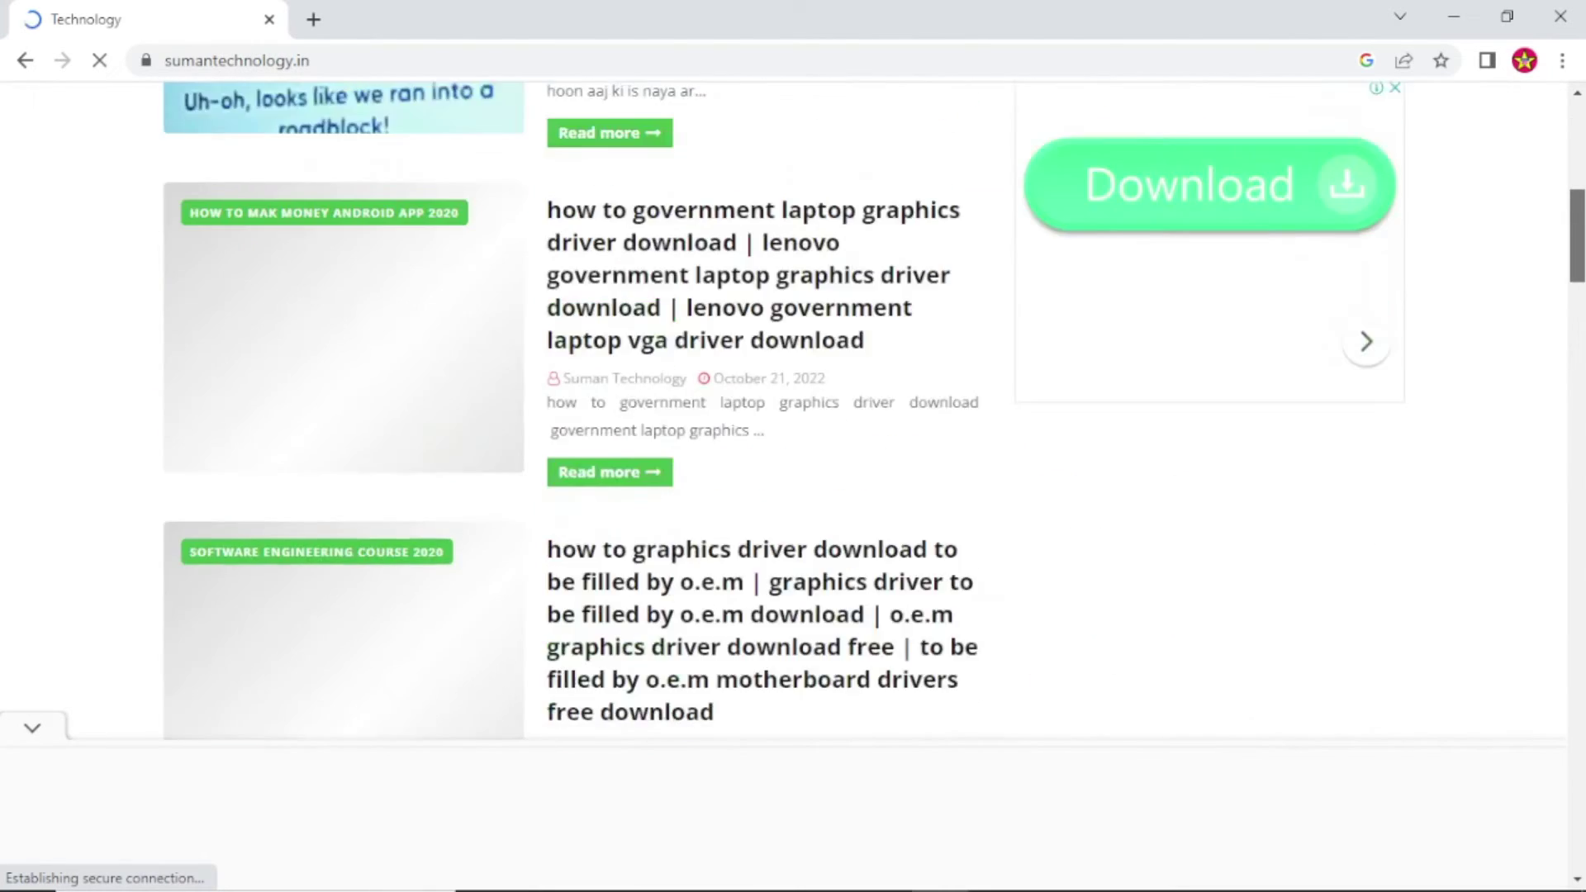
scroll(793, 413, "down", 12)
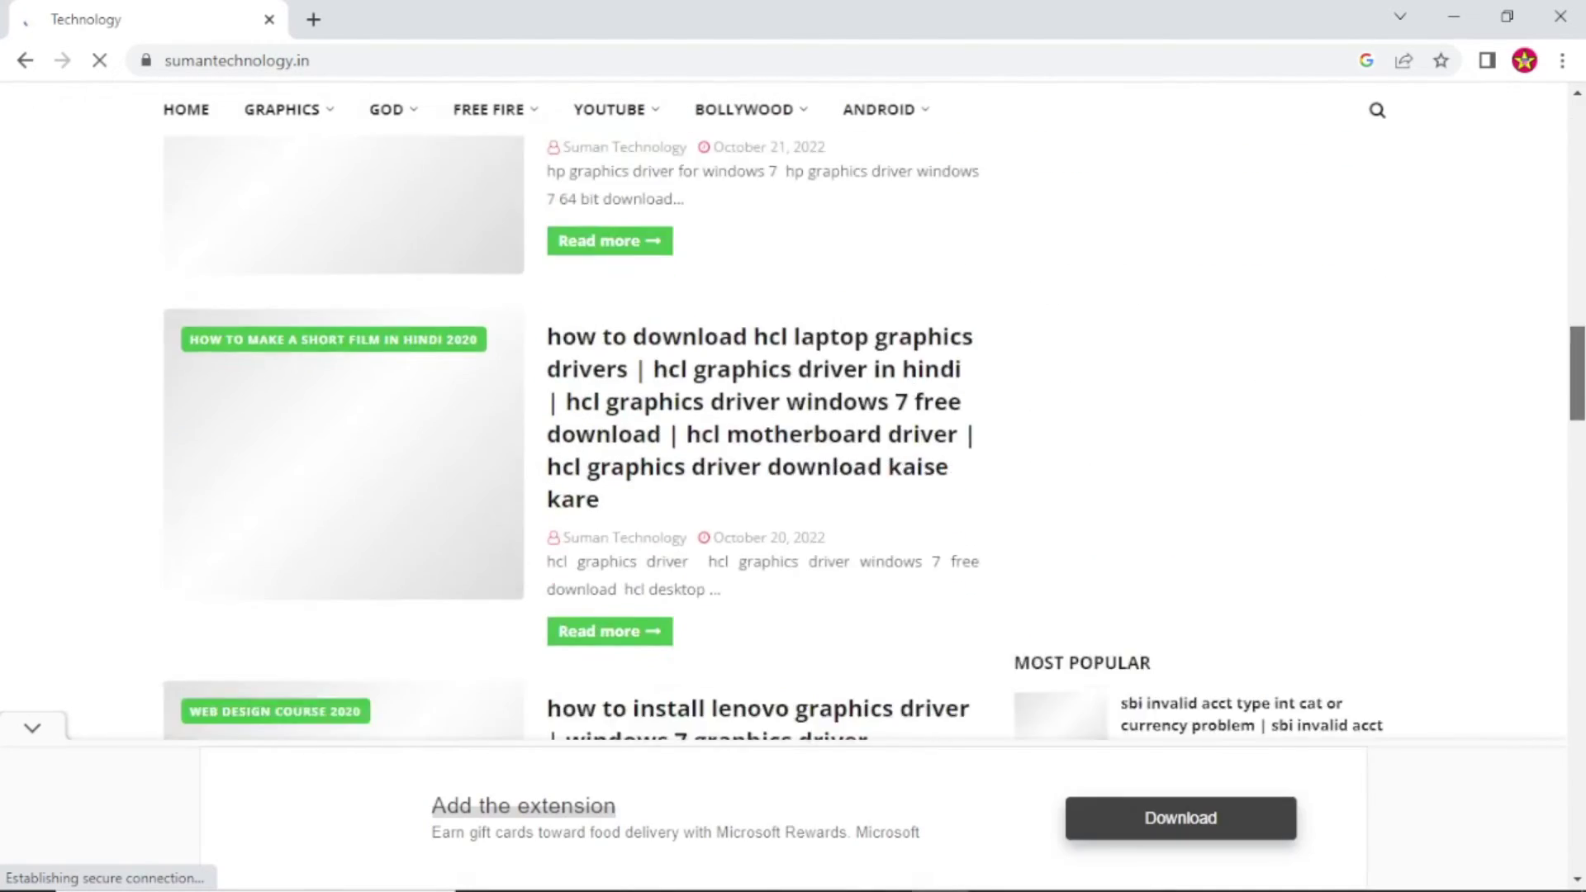
scroll(793, 413, "up", 3)
scroll(793, 413, "down", 10)
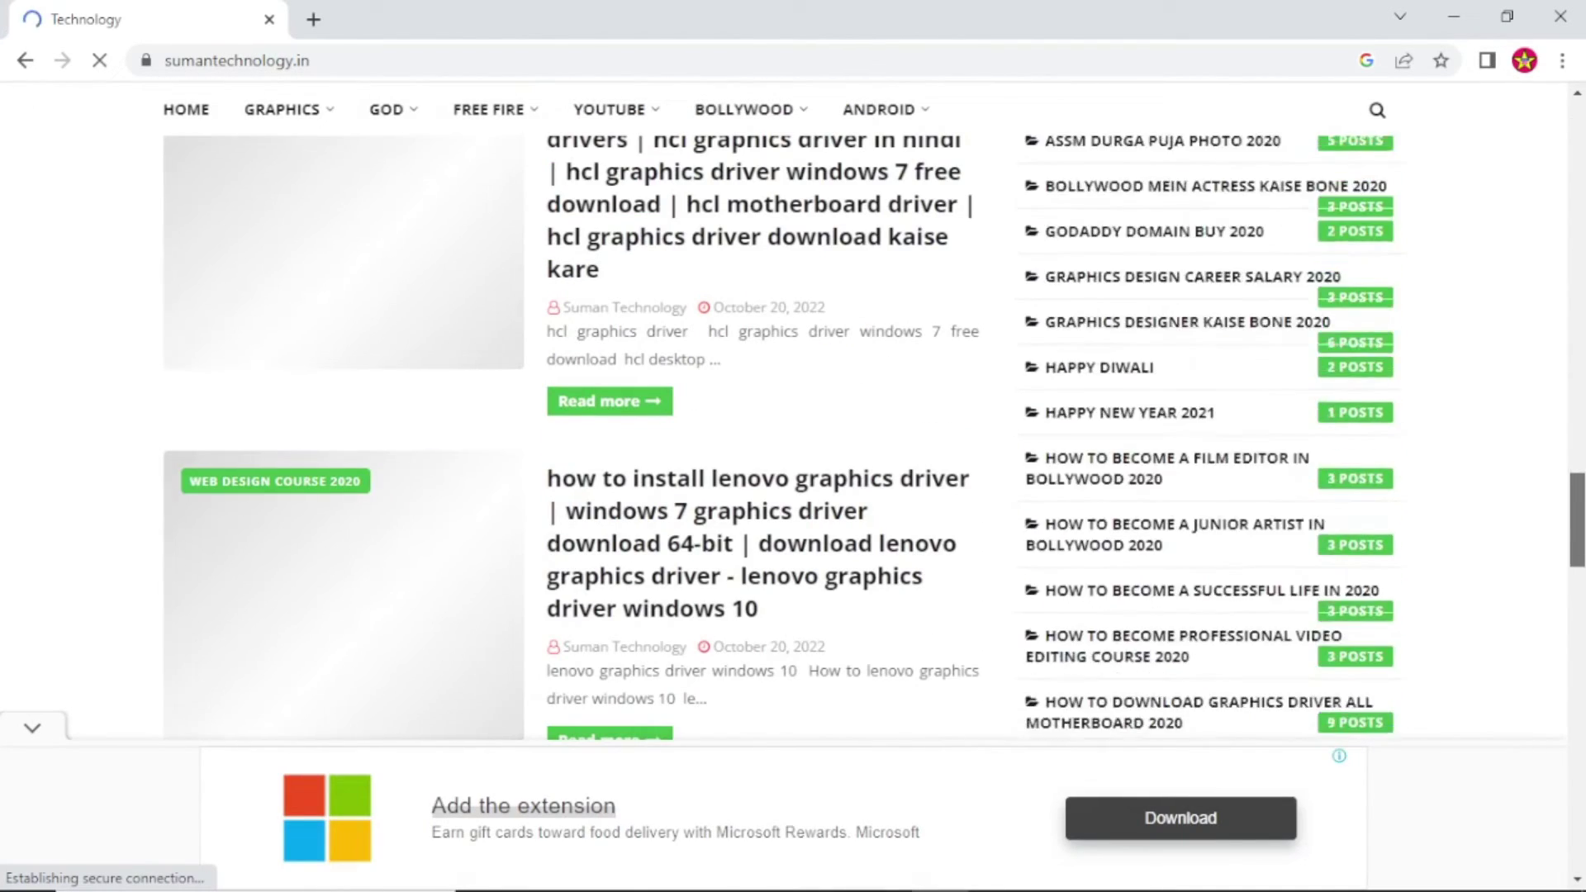
scroll(793, 413, "down", 2)
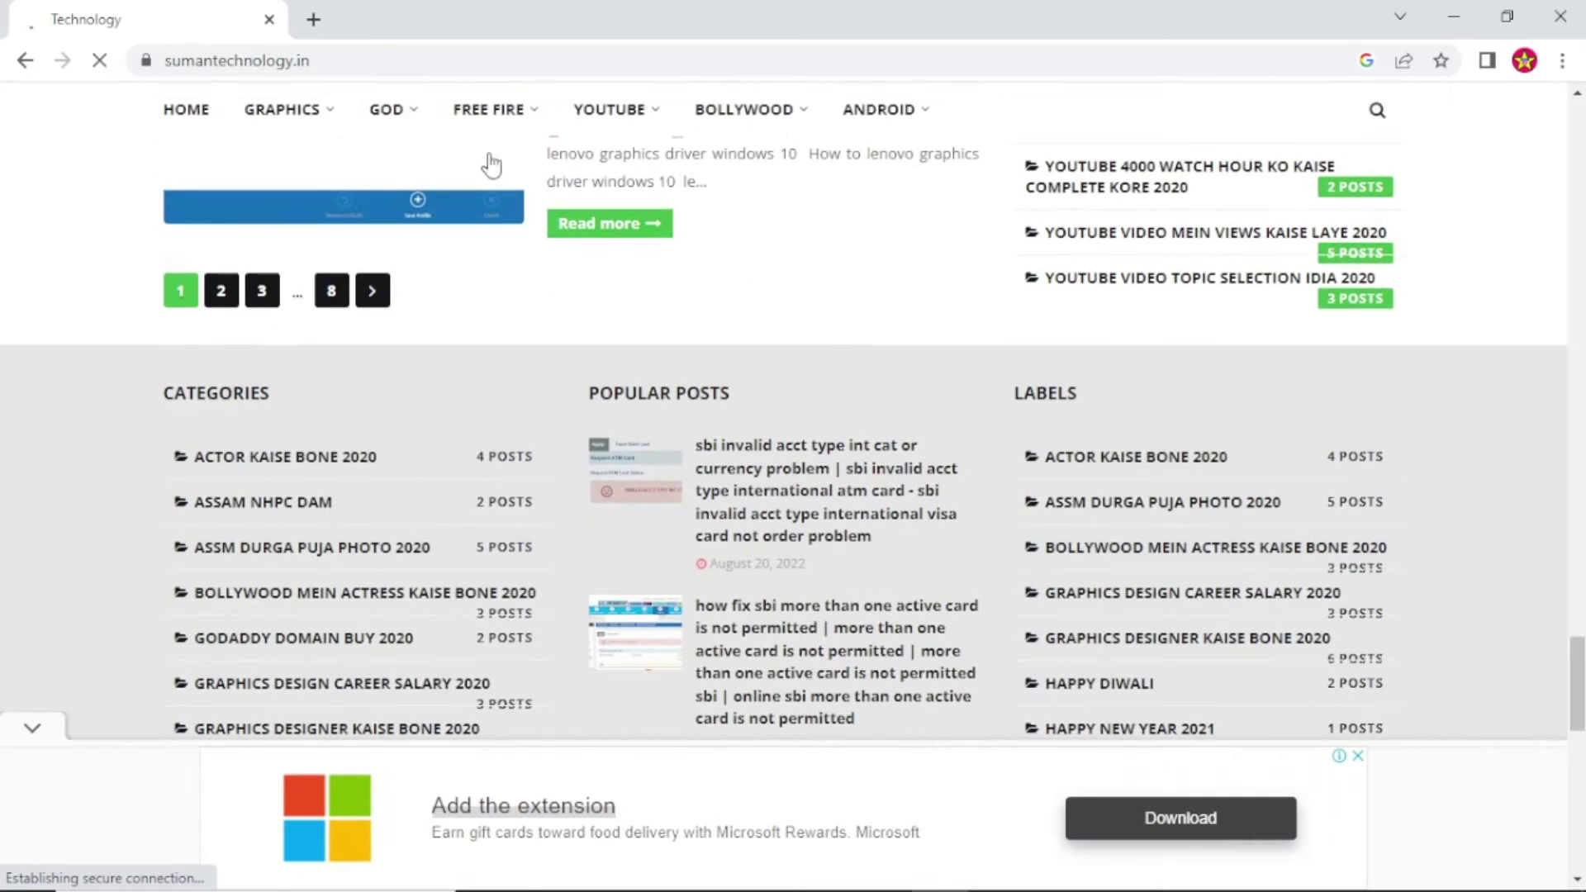
left_click(375, 293)
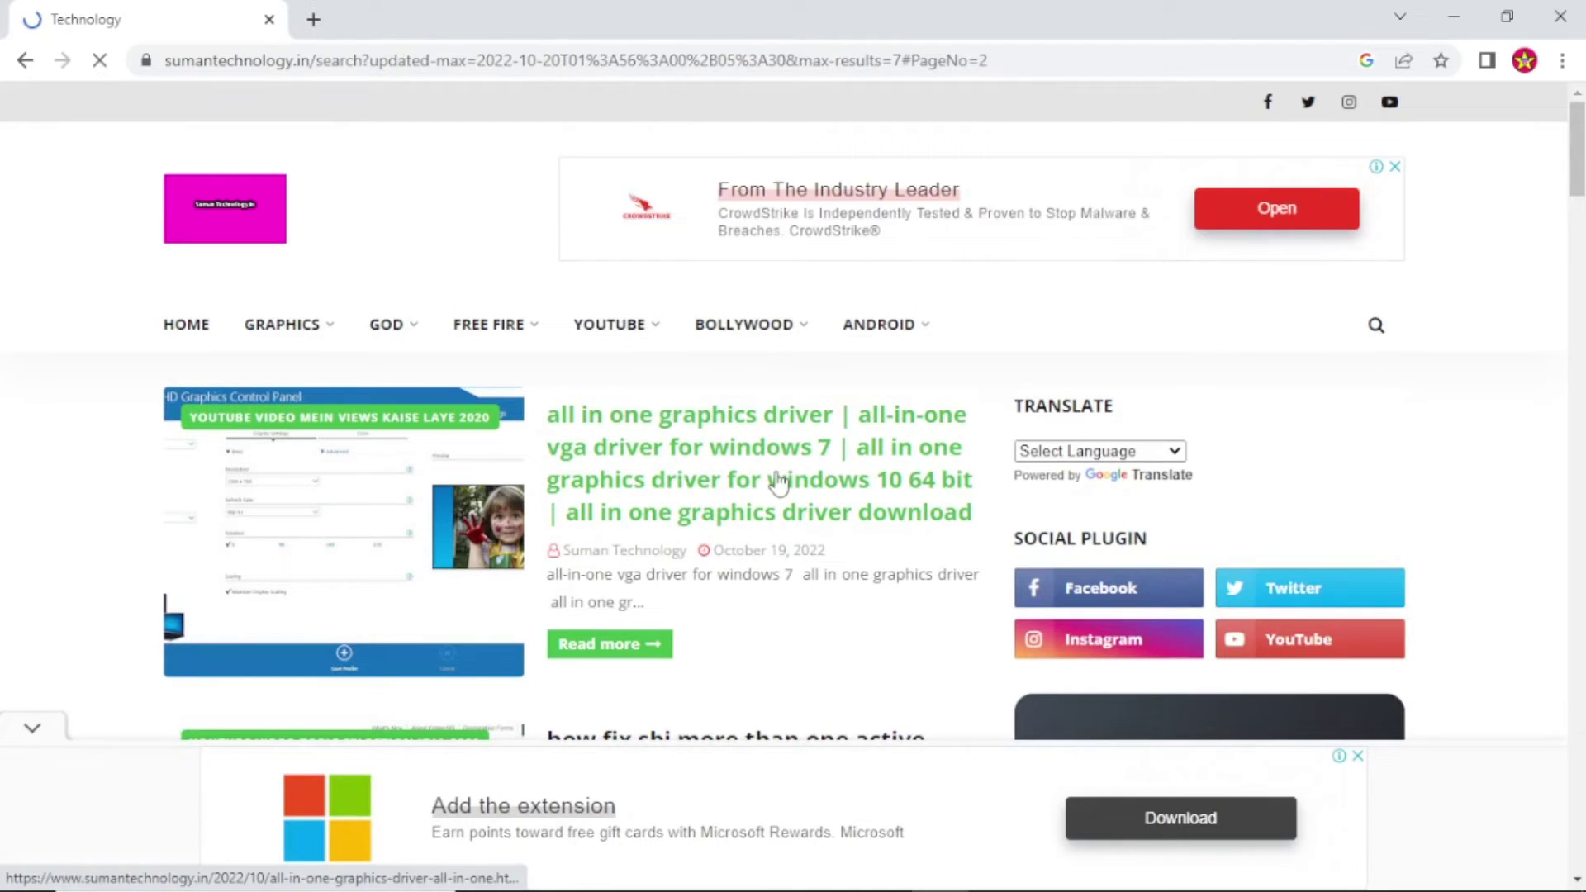
left_click(779, 481)
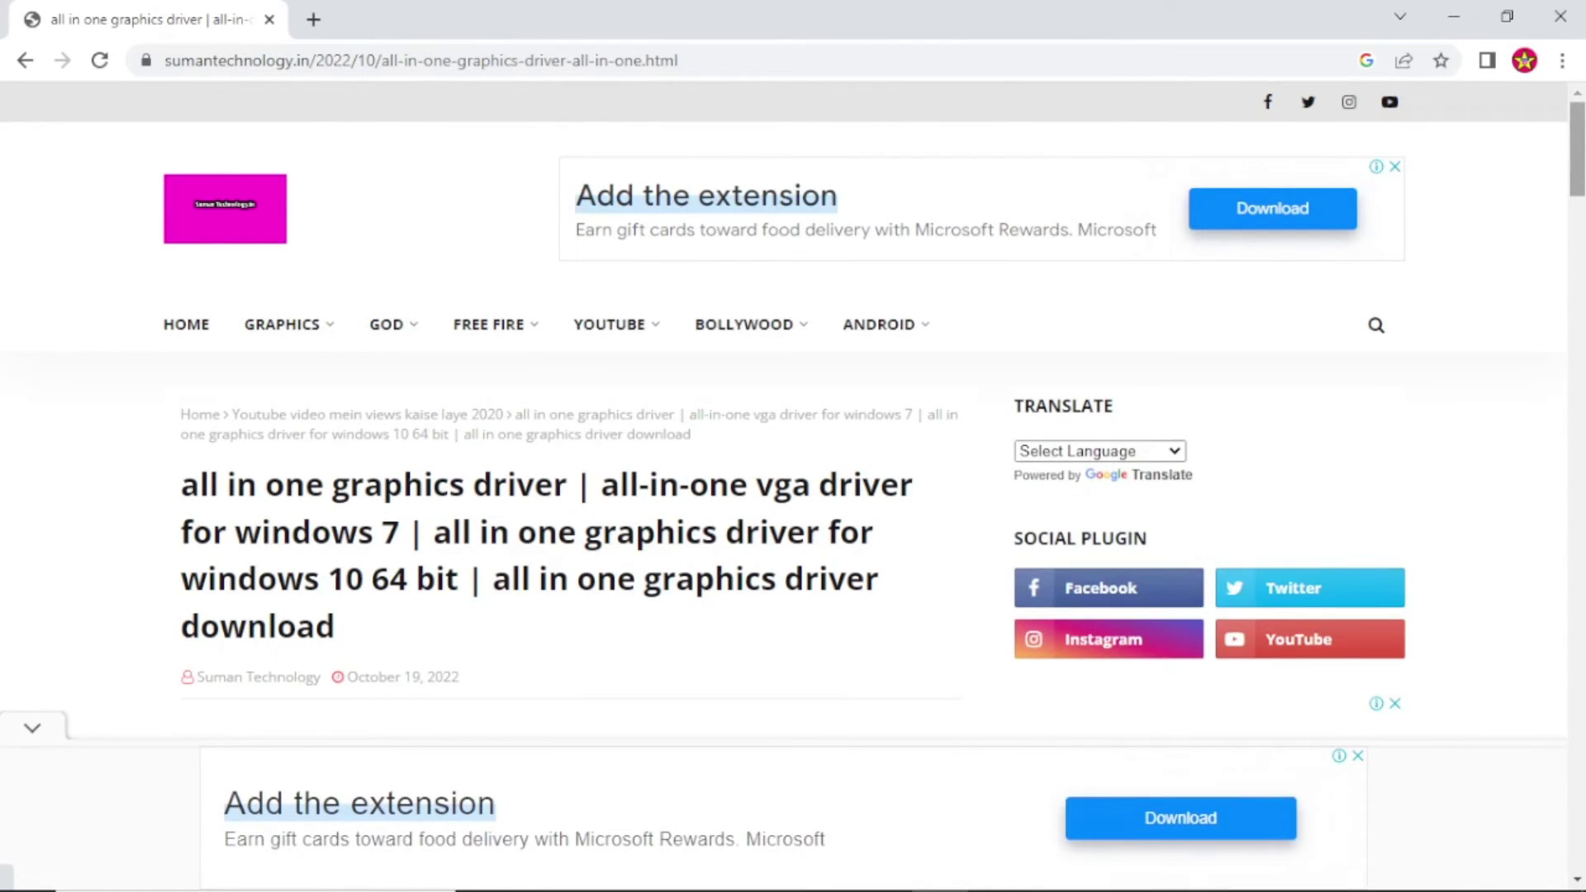
scroll(793, 413, "down", 10)
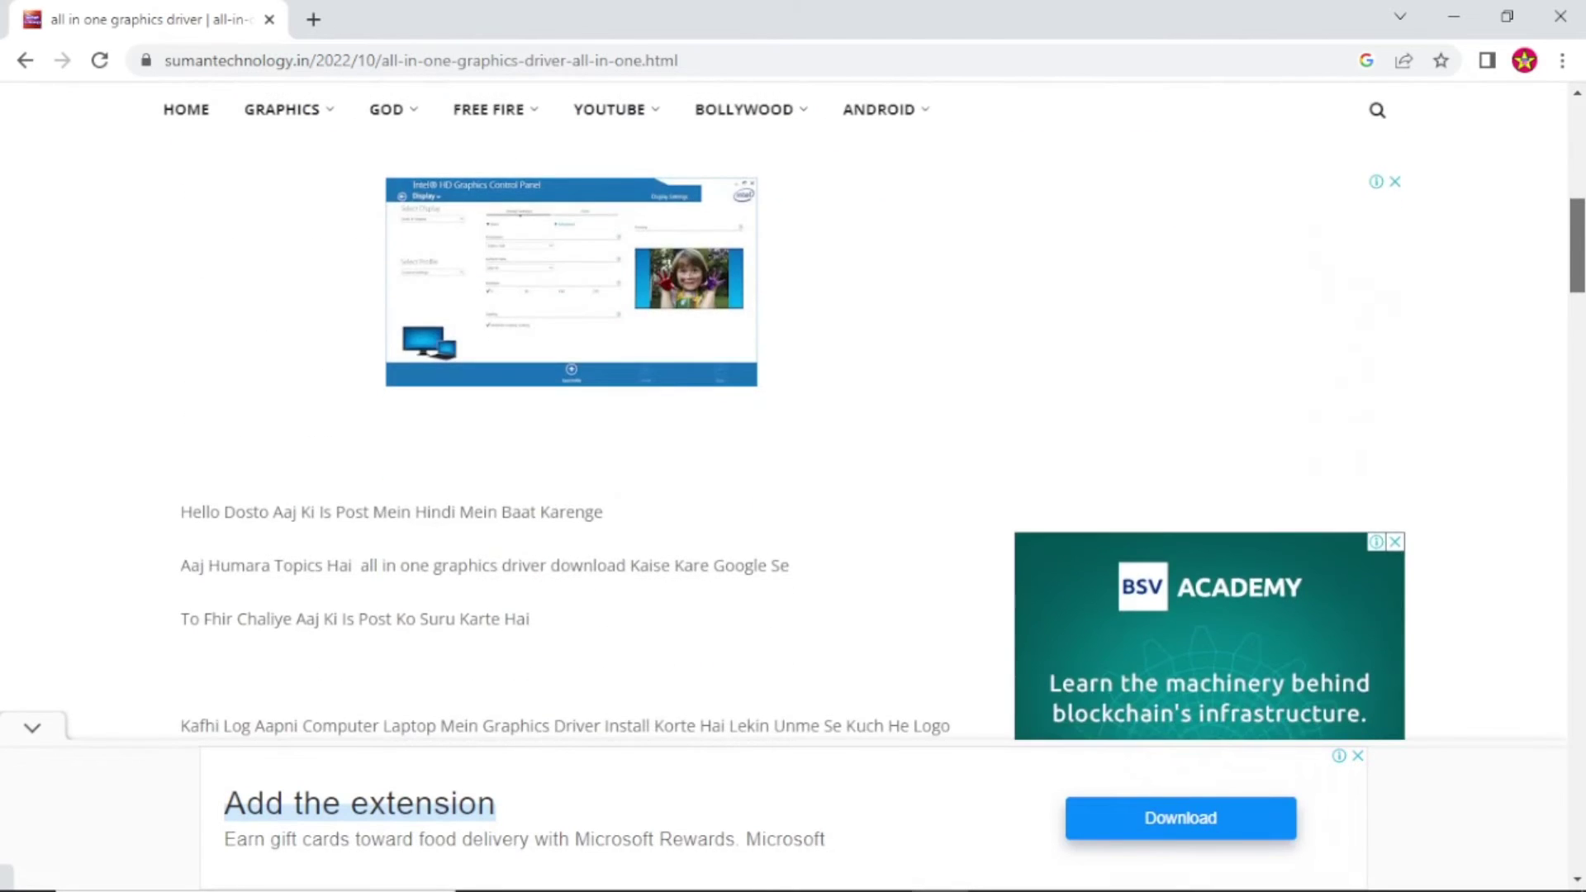
scroll(793, 413, "down", 12)
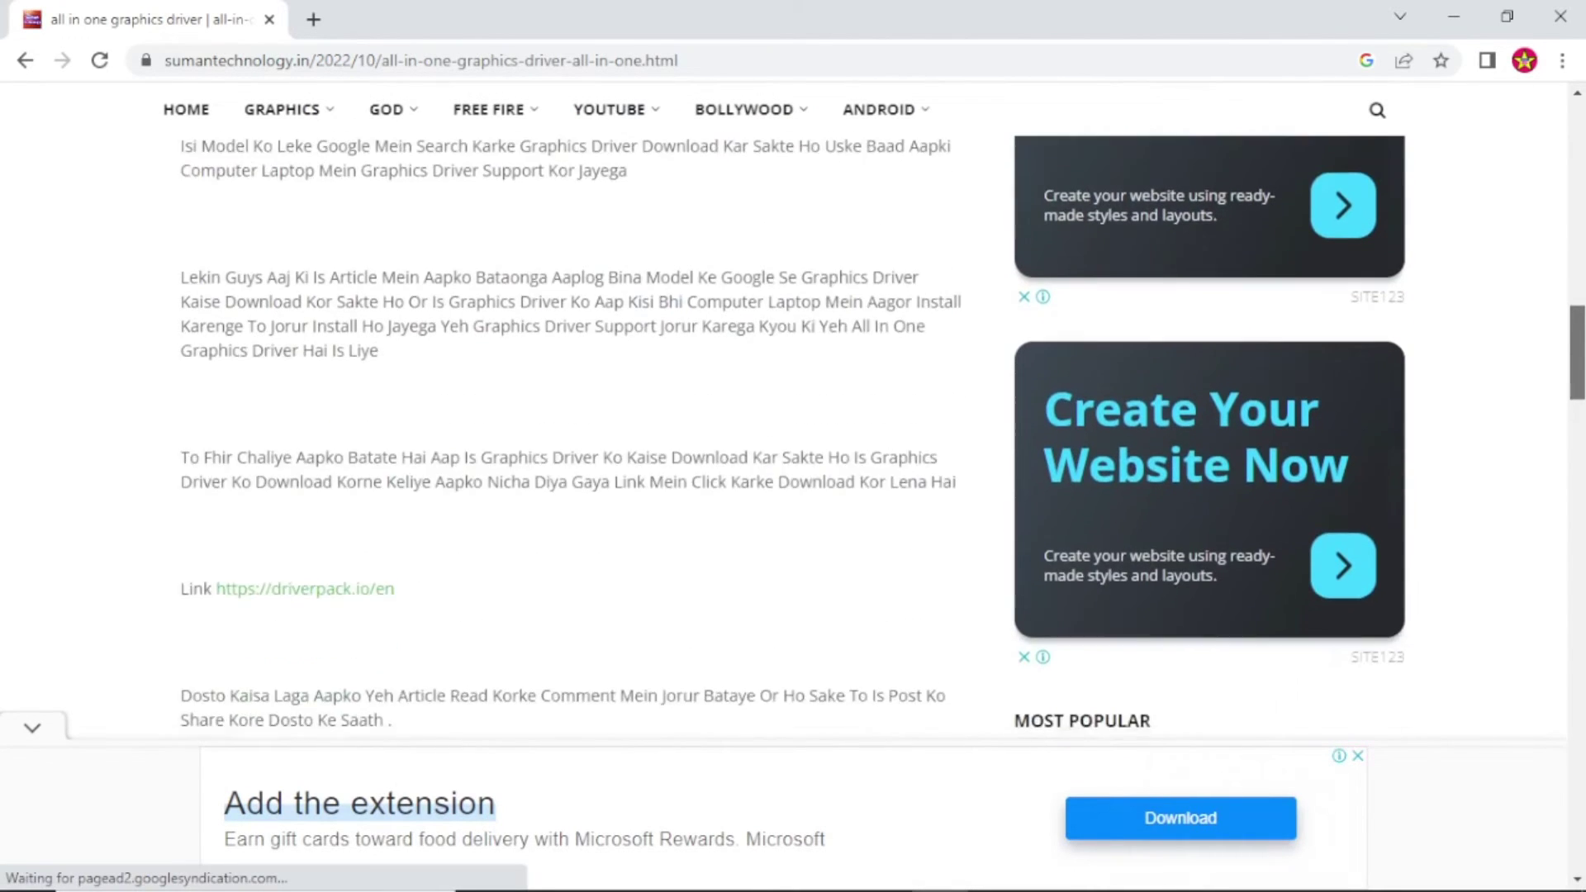
scroll(495, 314, "down", 2)
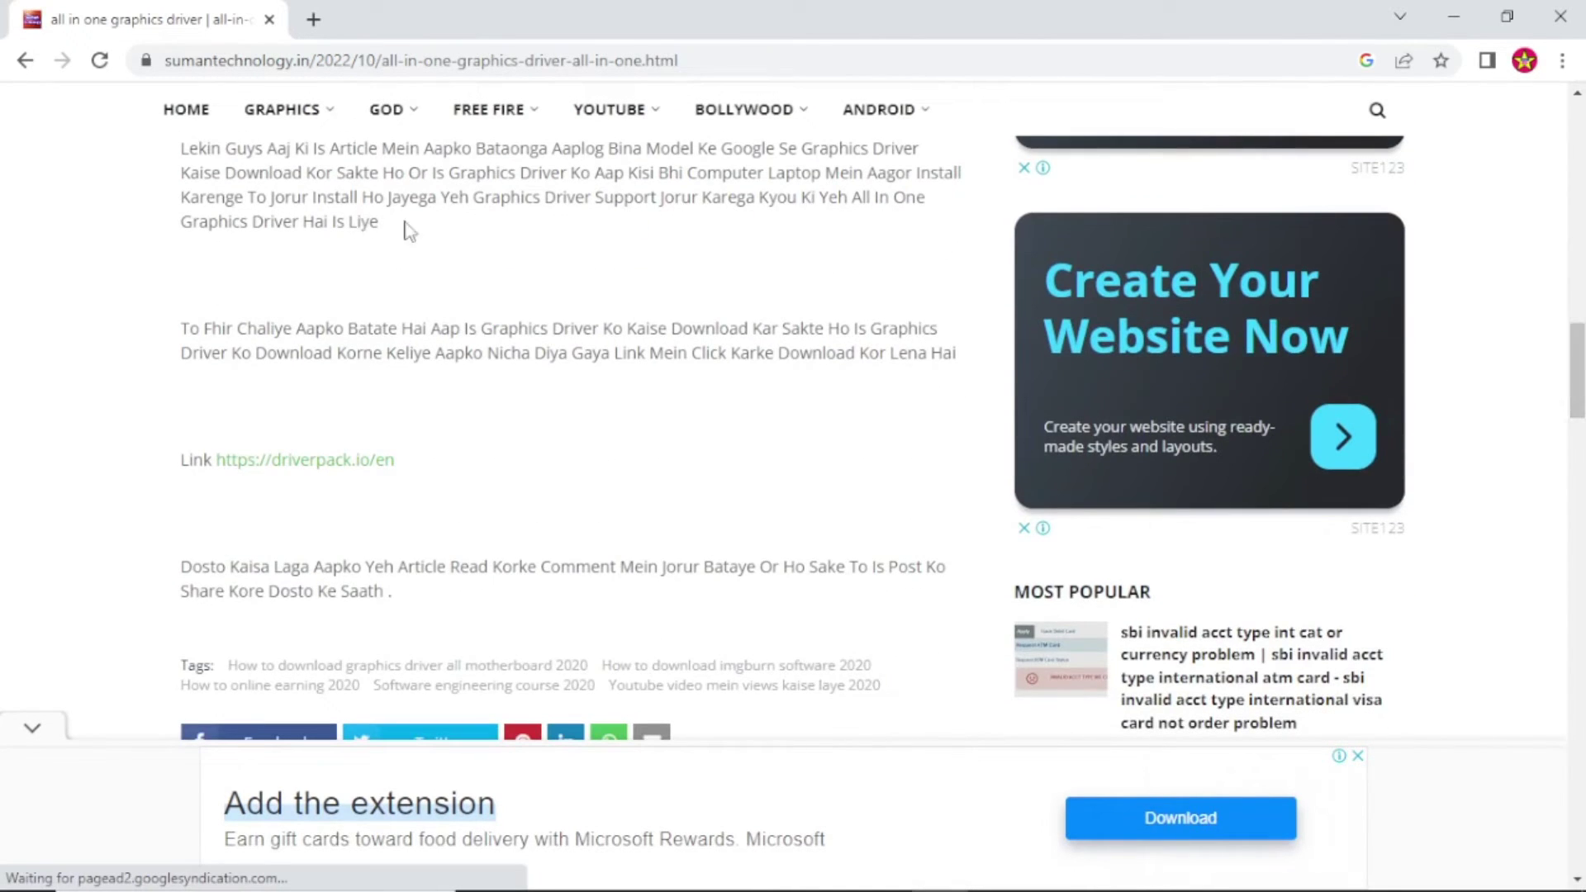
left_click(308, 469)
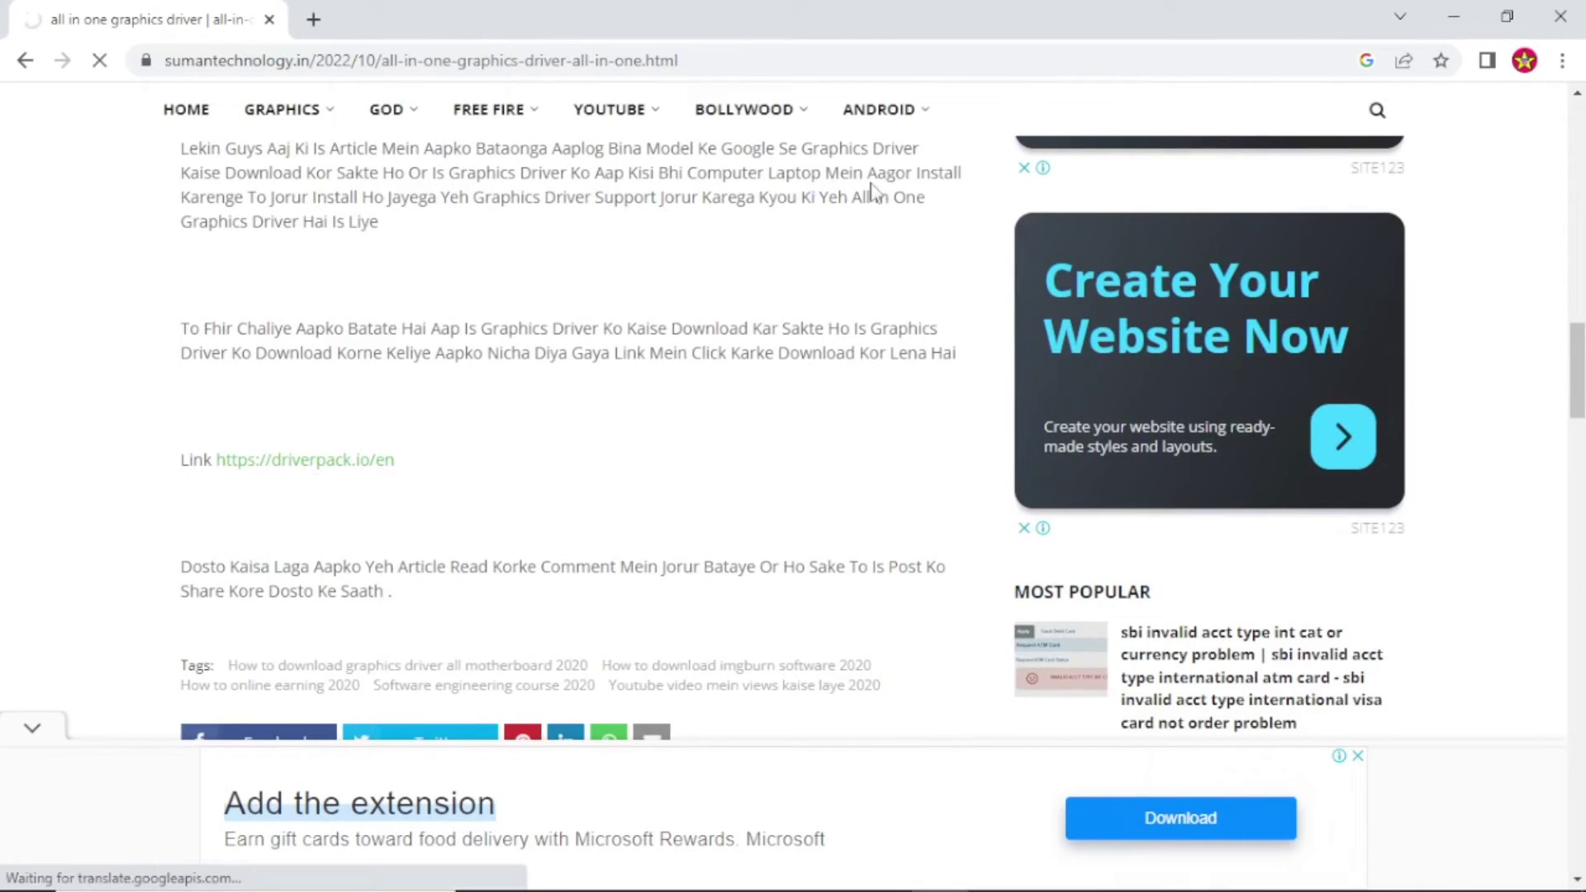